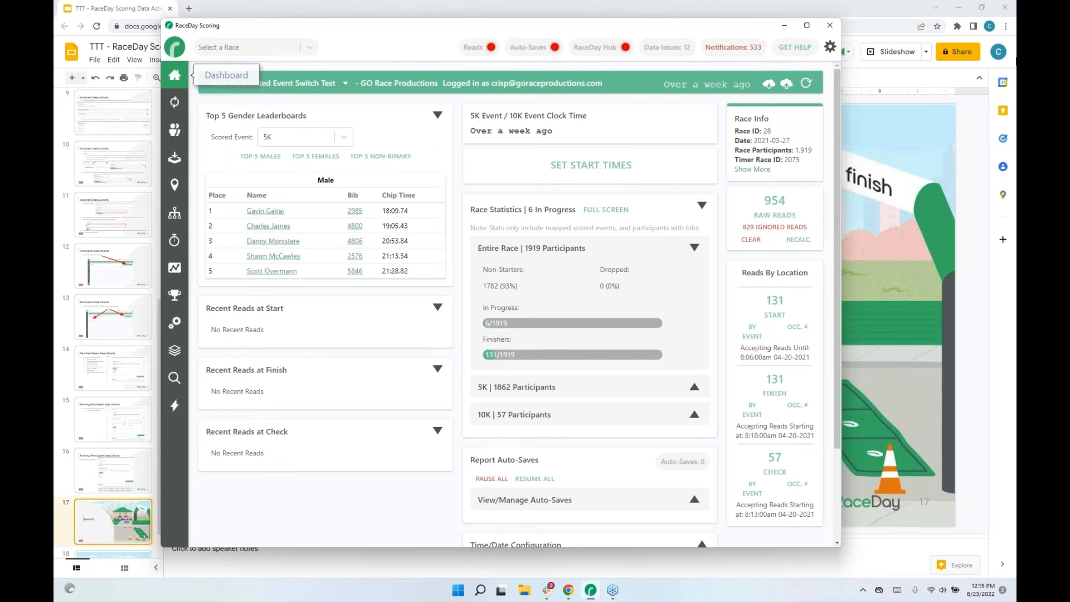
# Open the existing Raw Read data action for editing and review its participant filters, raw read filters and data to change
pyautogui.click(1007, 36)
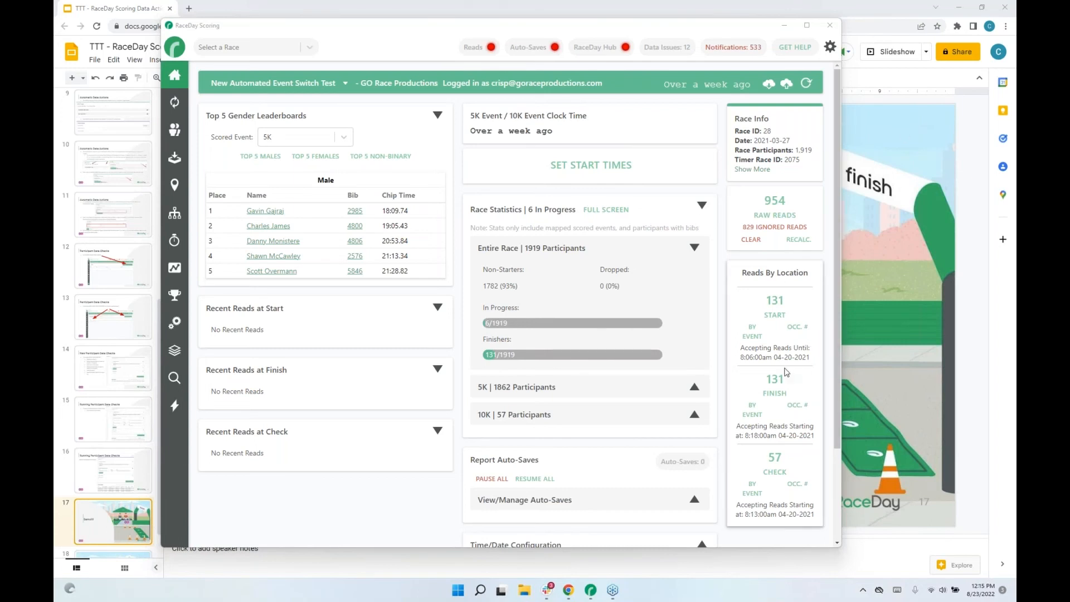
pyautogui.click(176, 409)
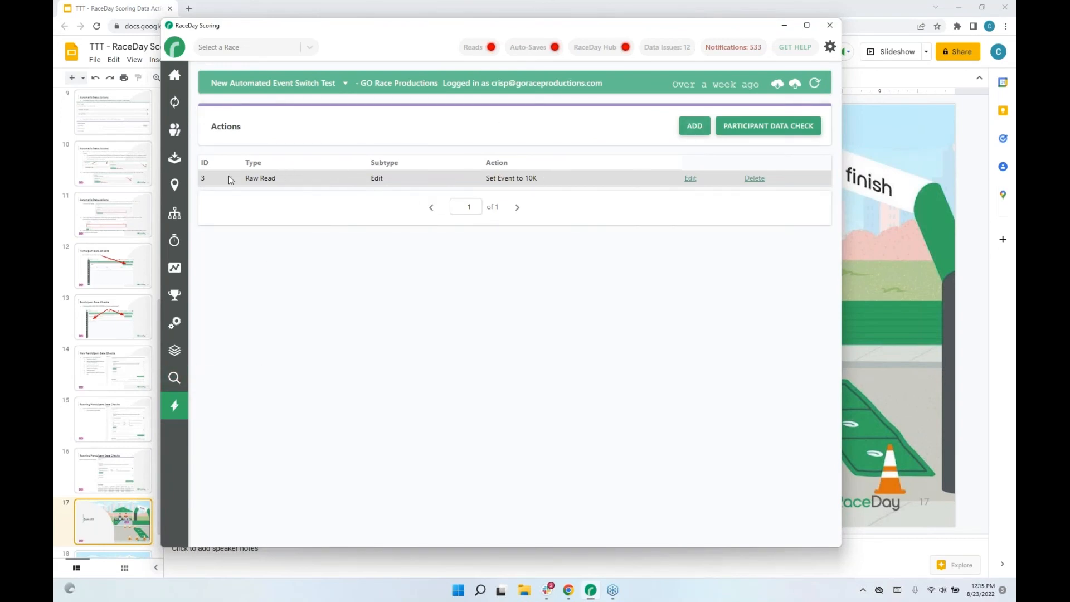
pyautogui.moveTo(236, 179); pyautogui.dragTo(310, 219)
pyautogui.click(258, 190)
pyautogui.click(690, 179)
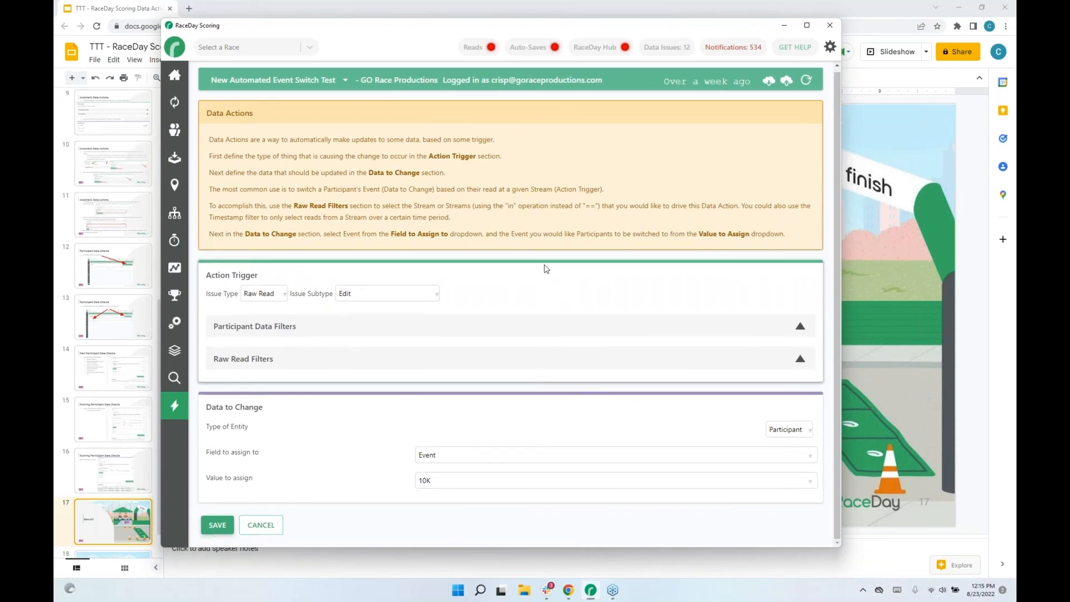
pyautogui.click(456, 326)
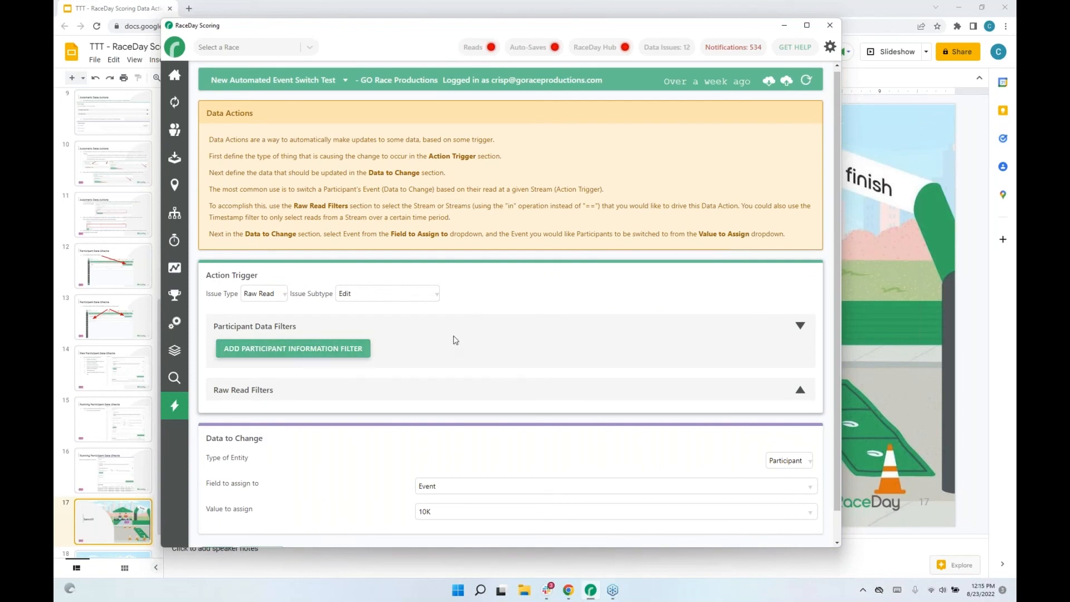
pyautogui.click(622, 322)
pyautogui.click(576, 362)
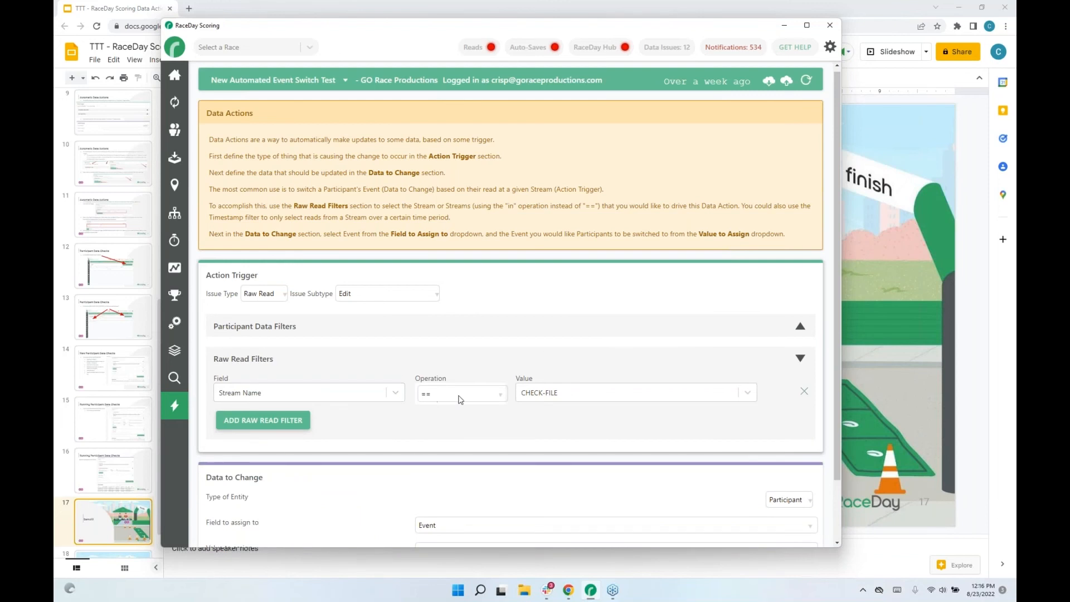
pyautogui.scroll(-1, 461, 324)
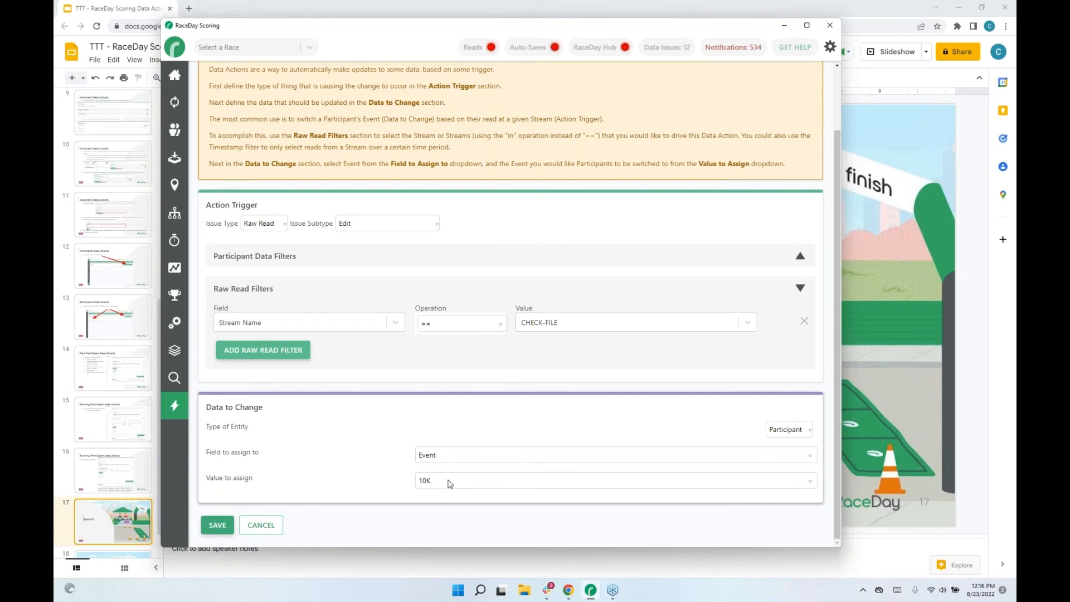
pyautogui.scroll(2, 505, 435)
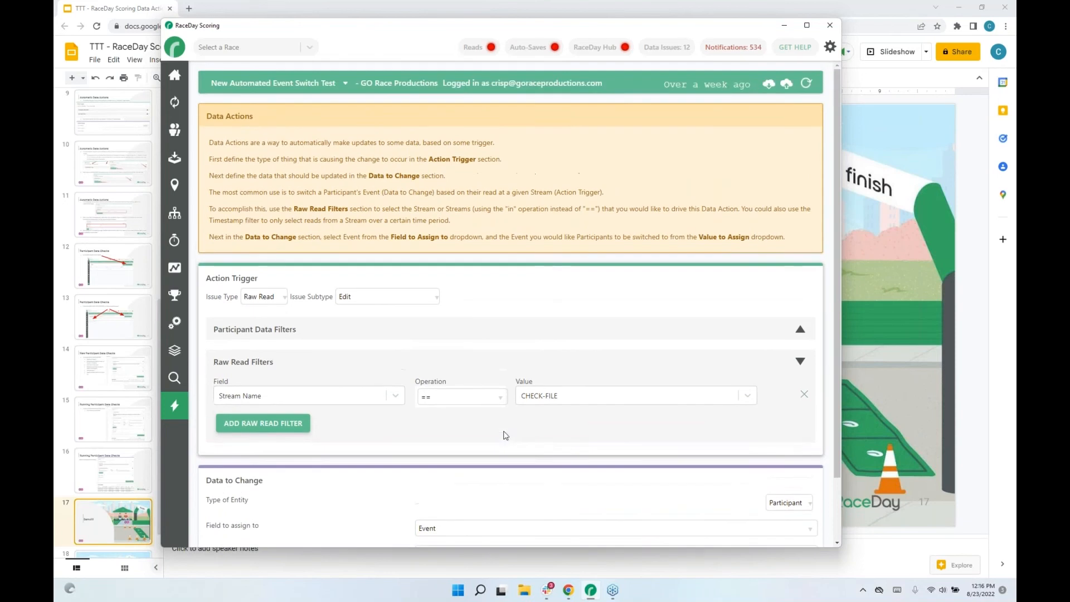
# Leave the data action unsaved and open the Check Mat report from the participant data checks
pyautogui.click(175, 408)
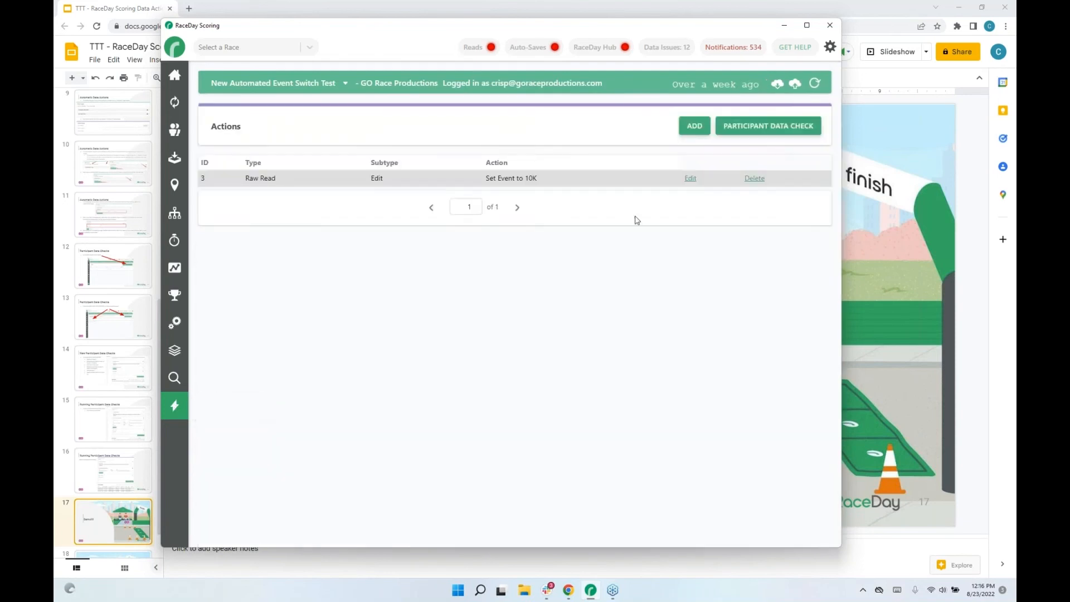
pyautogui.click(755, 127)
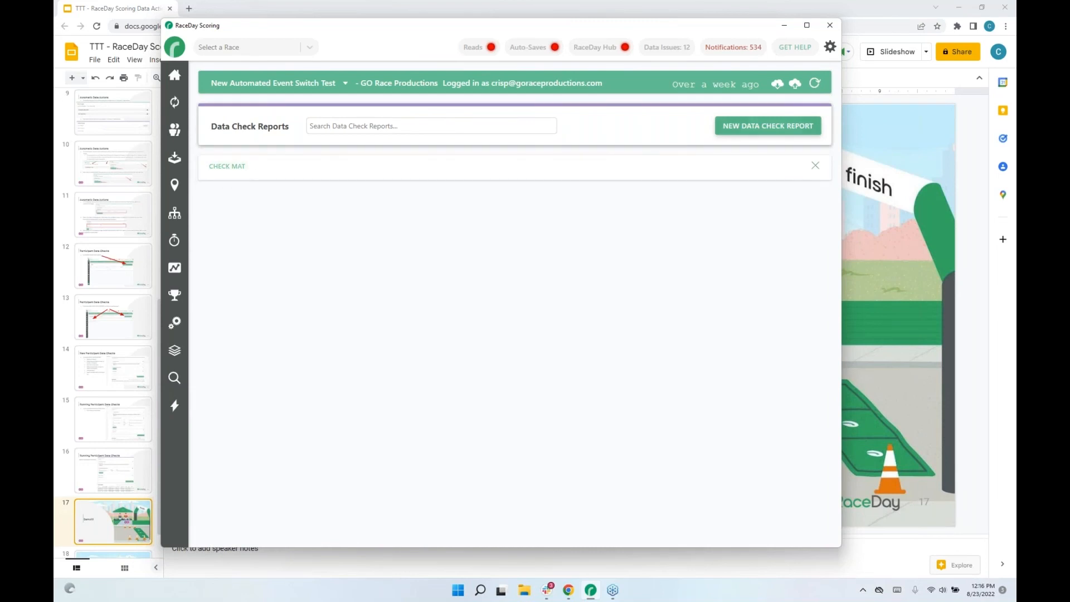
pyautogui.click(230, 168)
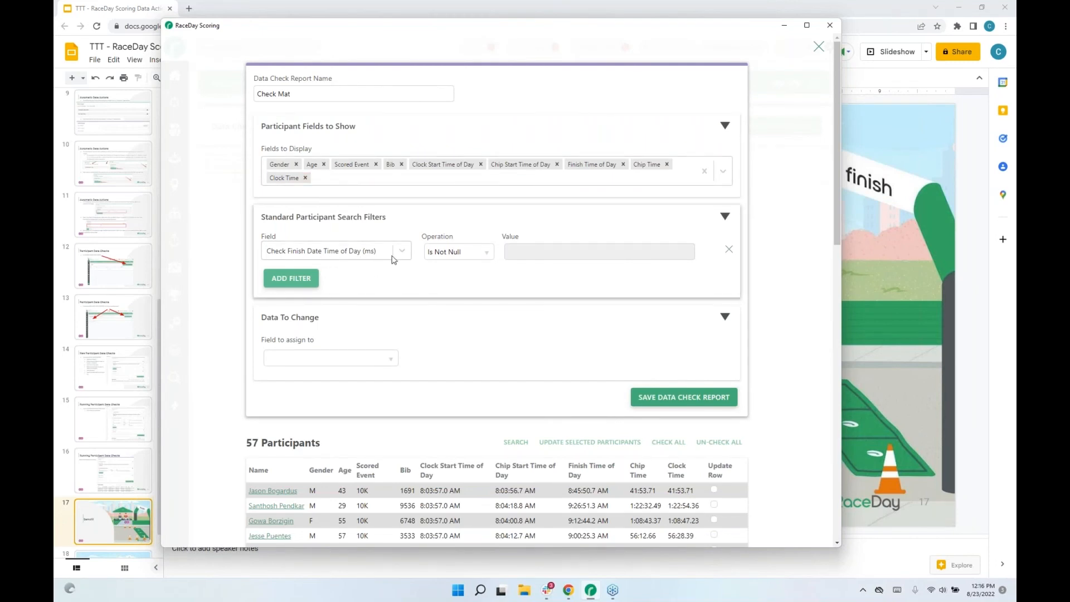
# Configure the Check Mat report's data to change so that the Event field is assigned the value 10K
pyautogui.click(393, 357)
pyautogui.scroll(-3, 379, 321)
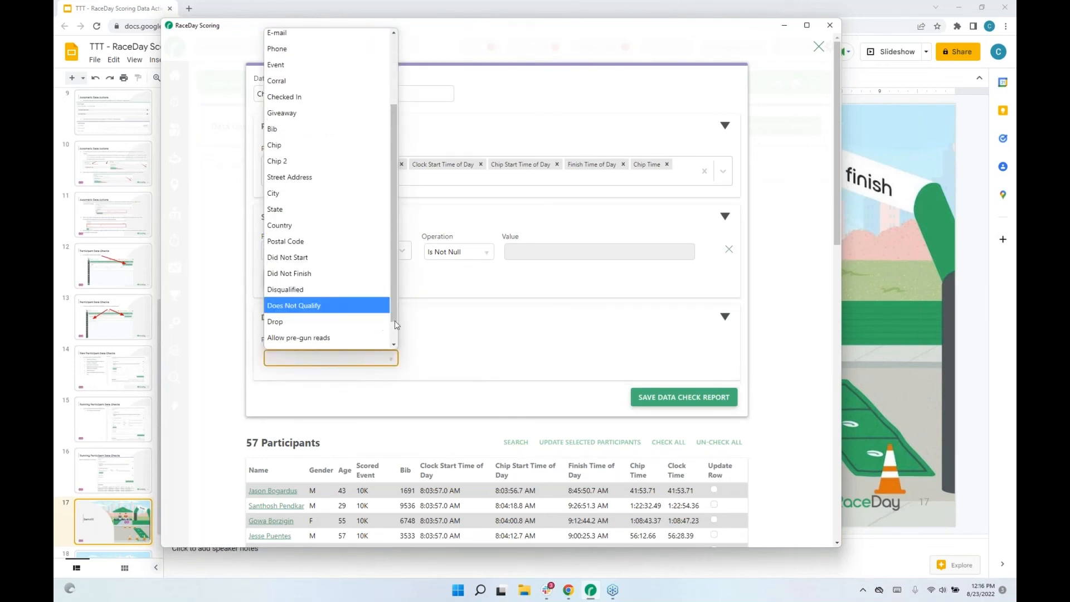
pyautogui.moveTo(395, 320); pyautogui.dragTo(393, 253)
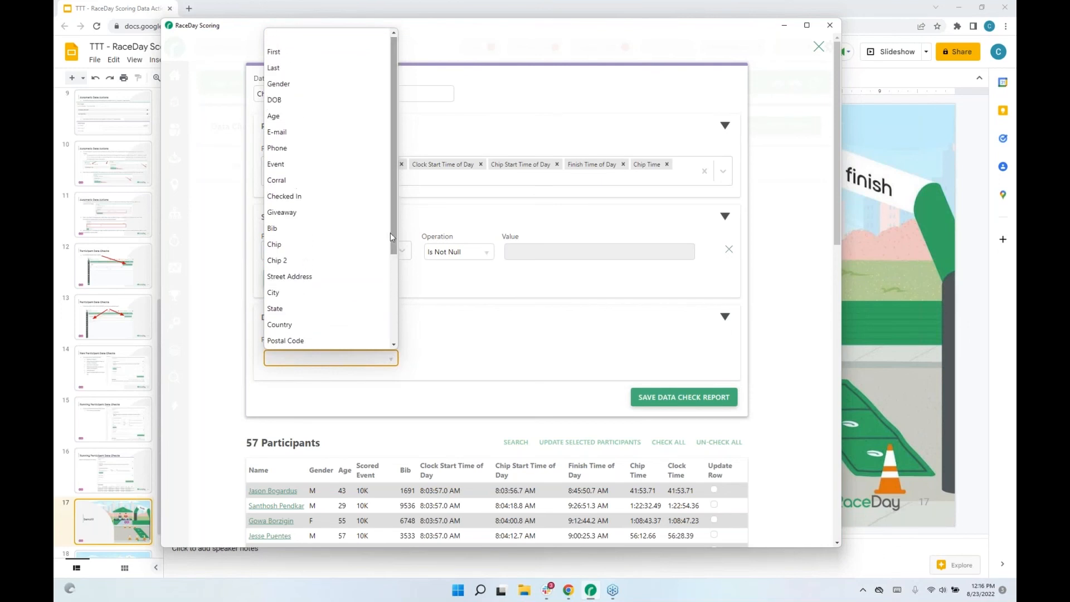
pyautogui.click(440, 317)
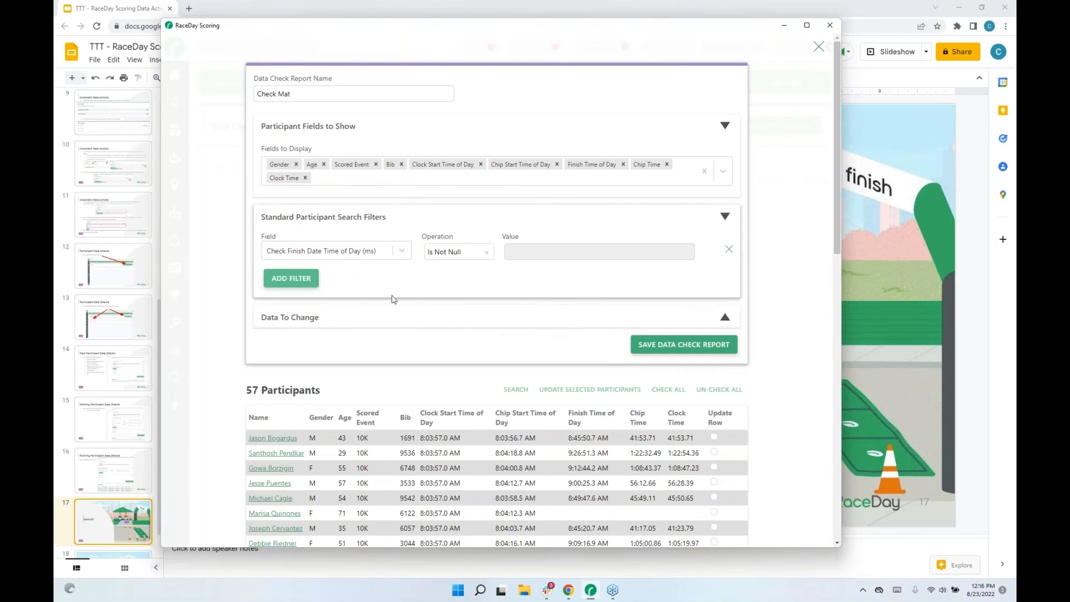
pyautogui.click(326, 318)
pyautogui.click(322, 363)
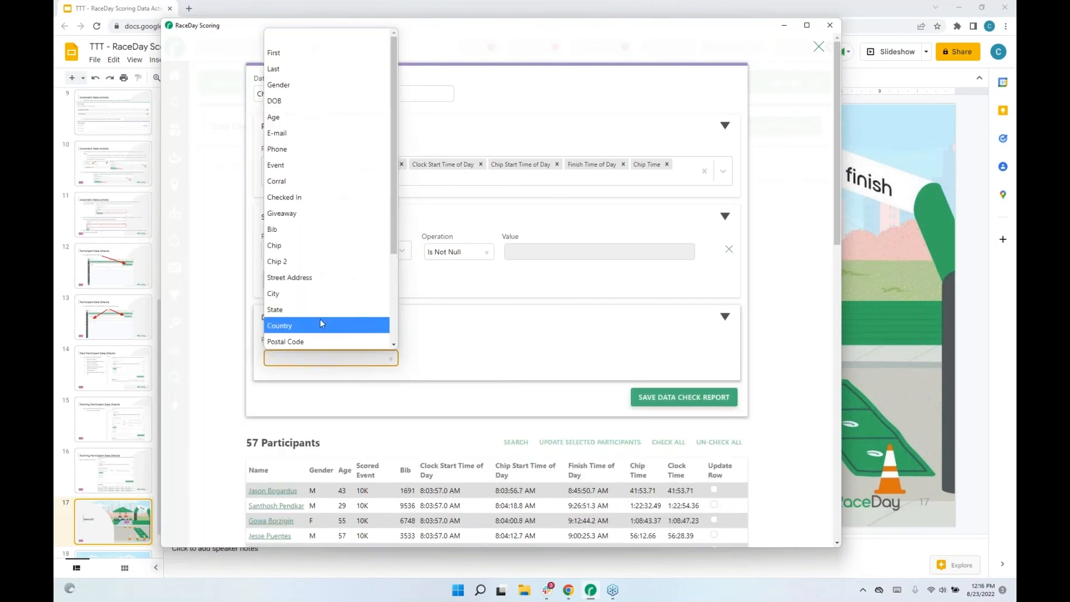
pyautogui.scroll(-2, 322, 312)
pyautogui.scroll(-1, 322, 309)
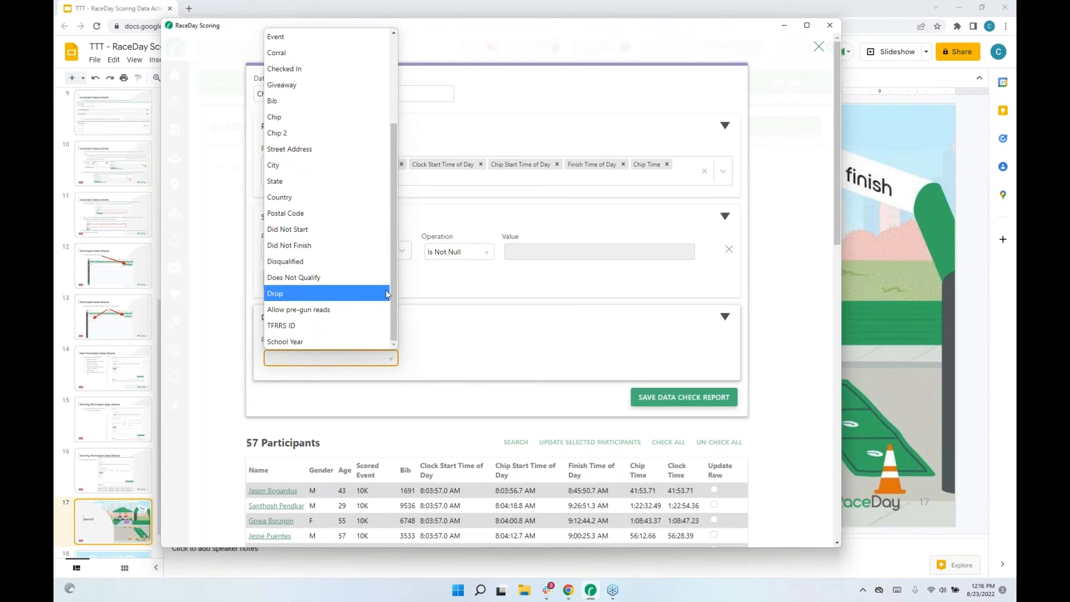
pyautogui.scroll(3, 389, 296)
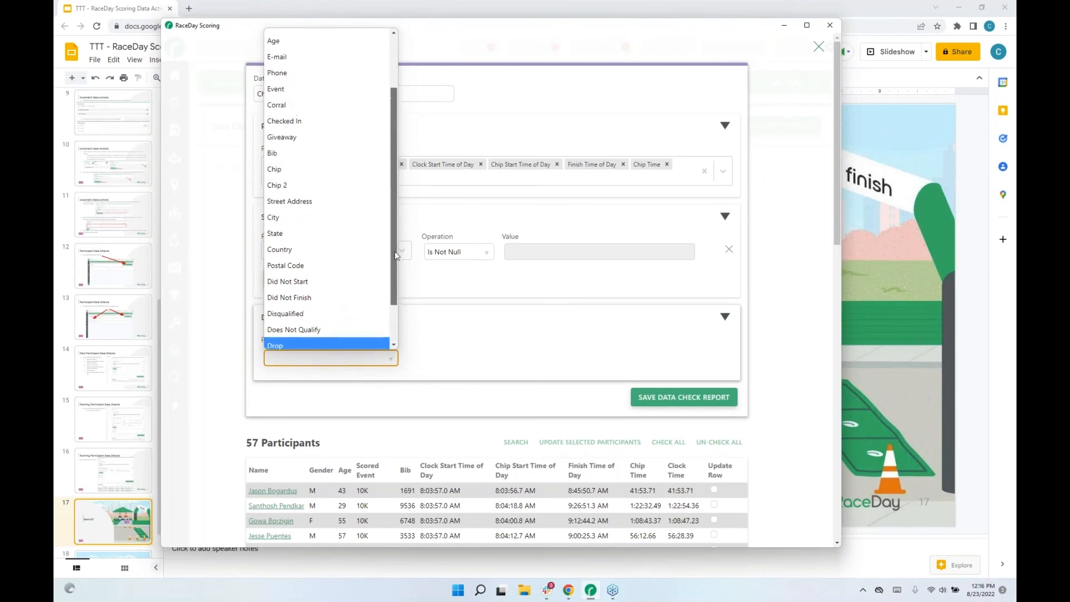
pyautogui.click(290, 118)
pyautogui.click(643, 359)
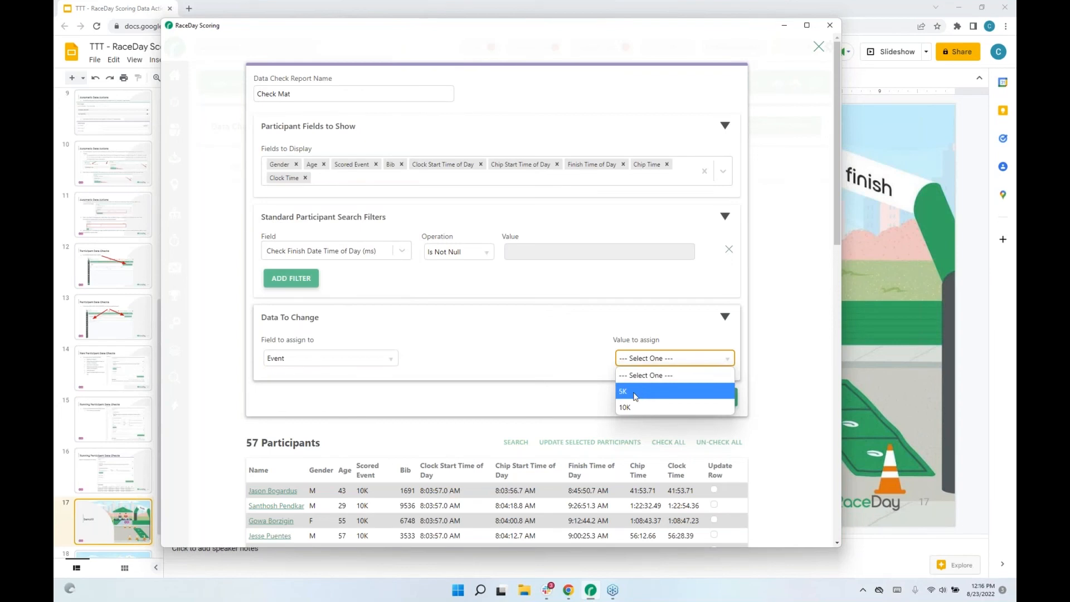
pyautogui.click(634, 406)
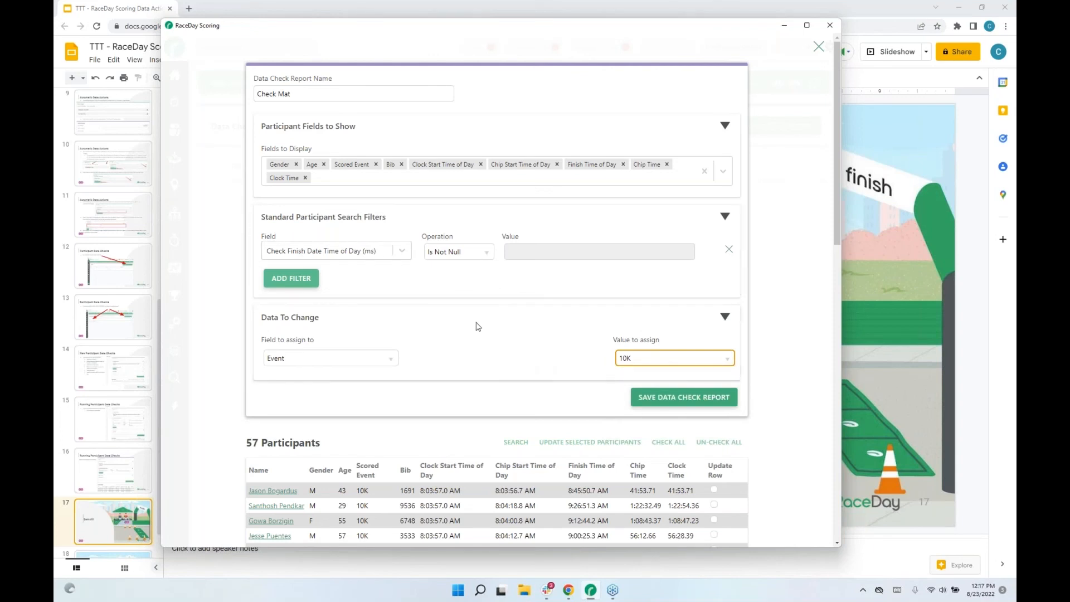
# Examine both pages of participants matched by the Check Mat report, including their scored event and times
pyautogui.scroll(-1, 500, 341)
pyautogui.scroll(-1, 500, 341)
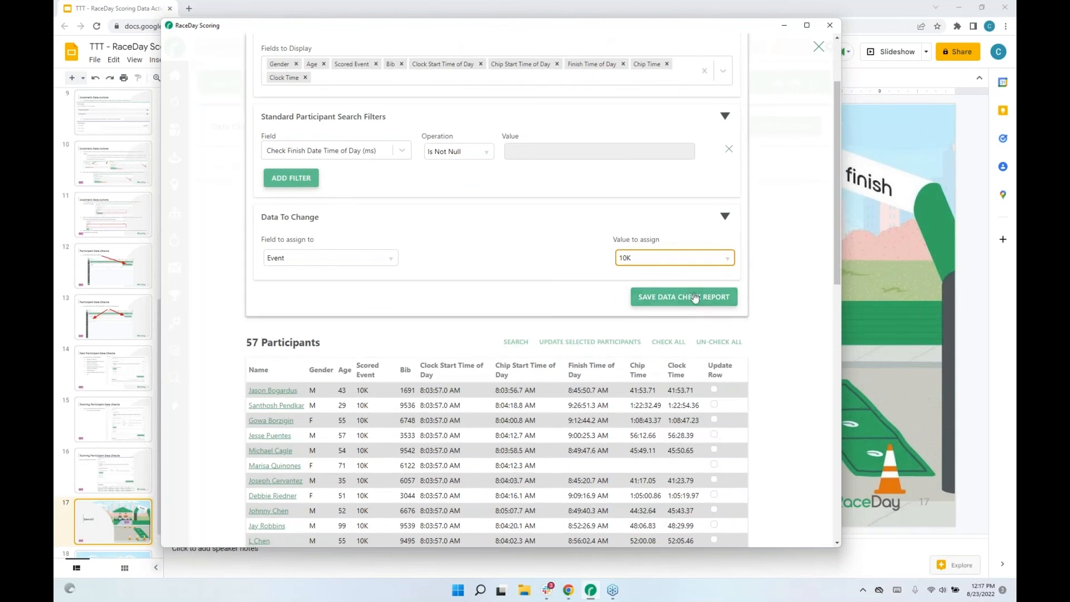
pyautogui.scroll(-4, 695, 298)
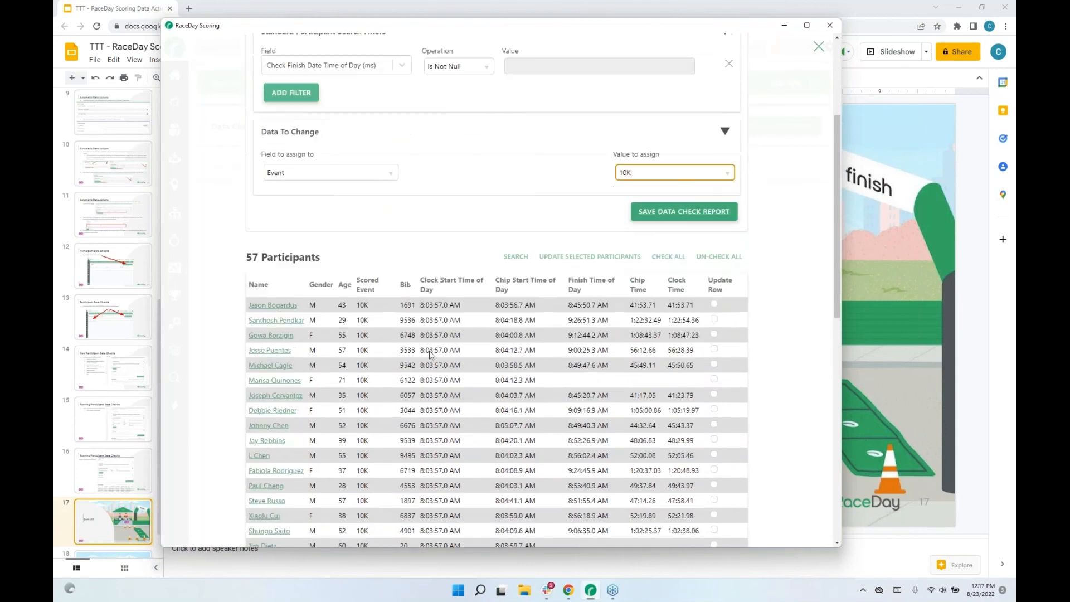
pyautogui.scroll(-6, 364, 205)
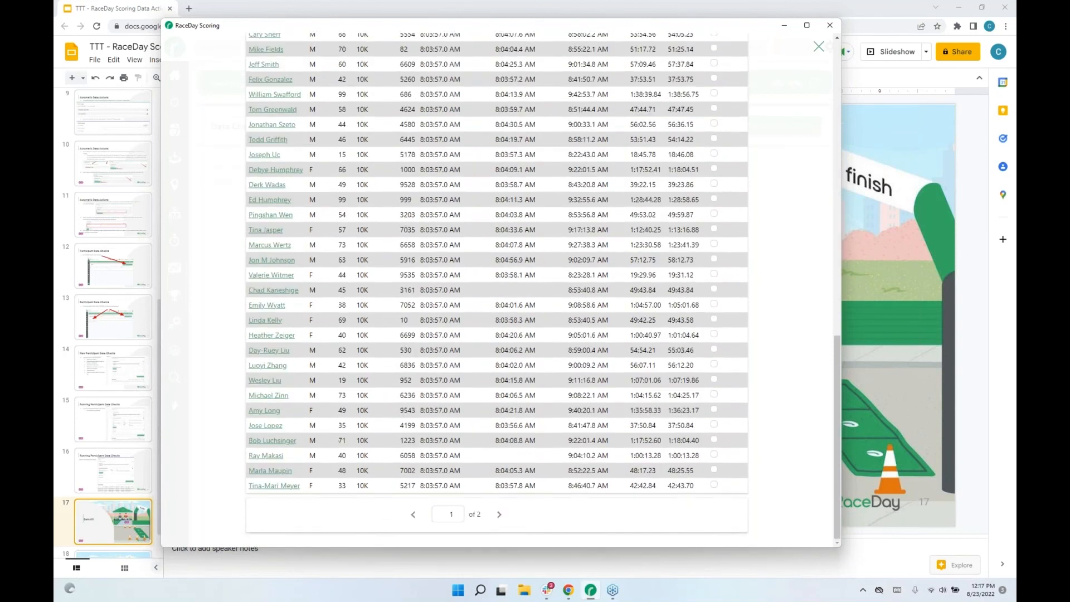
pyautogui.click(499, 514)
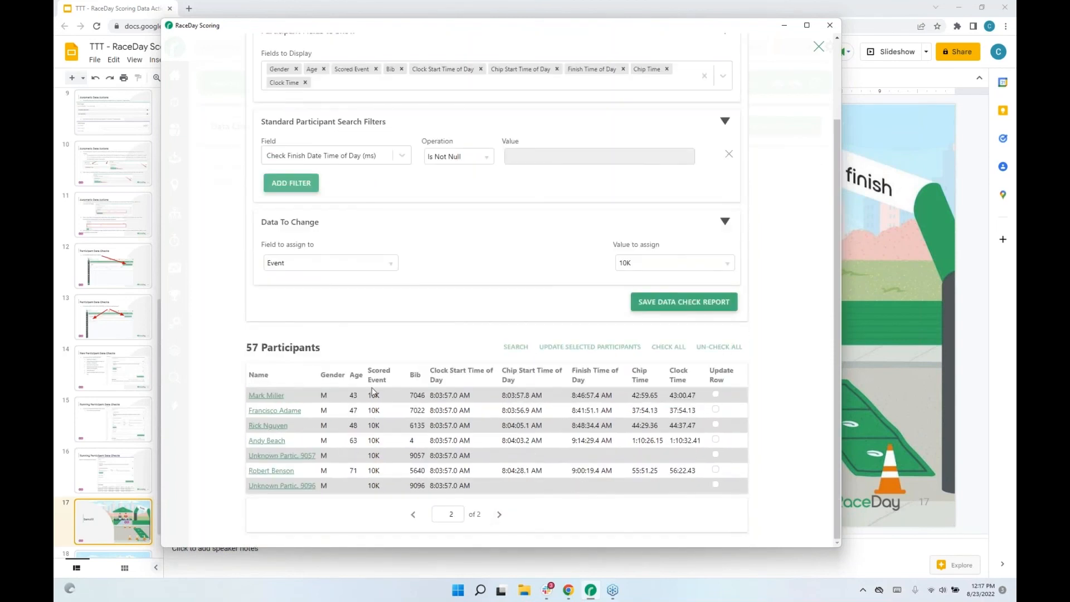
pyautogui.click(413, 516)
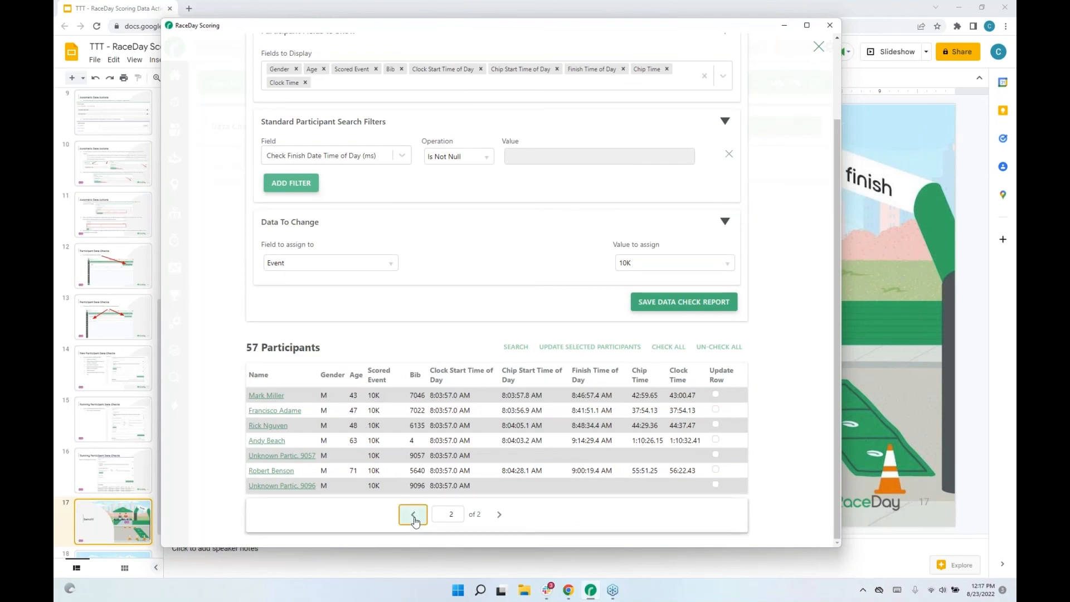
pyautogui.scroll(2, 613, 290)
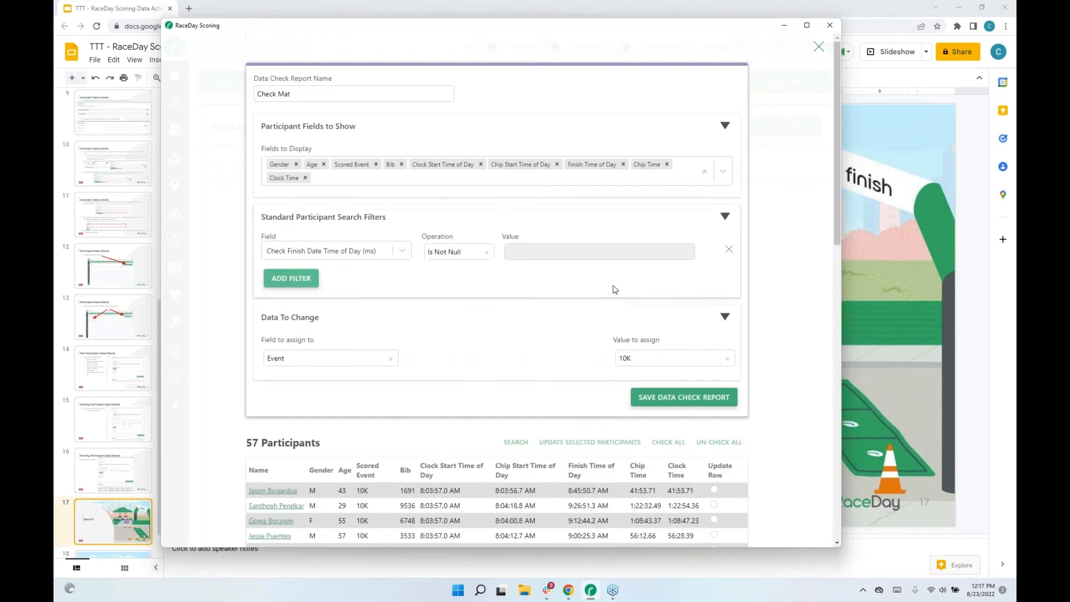
# Save the Check Mat report, reopen it and rerun its participant search
pyautogui.click(697, 399)
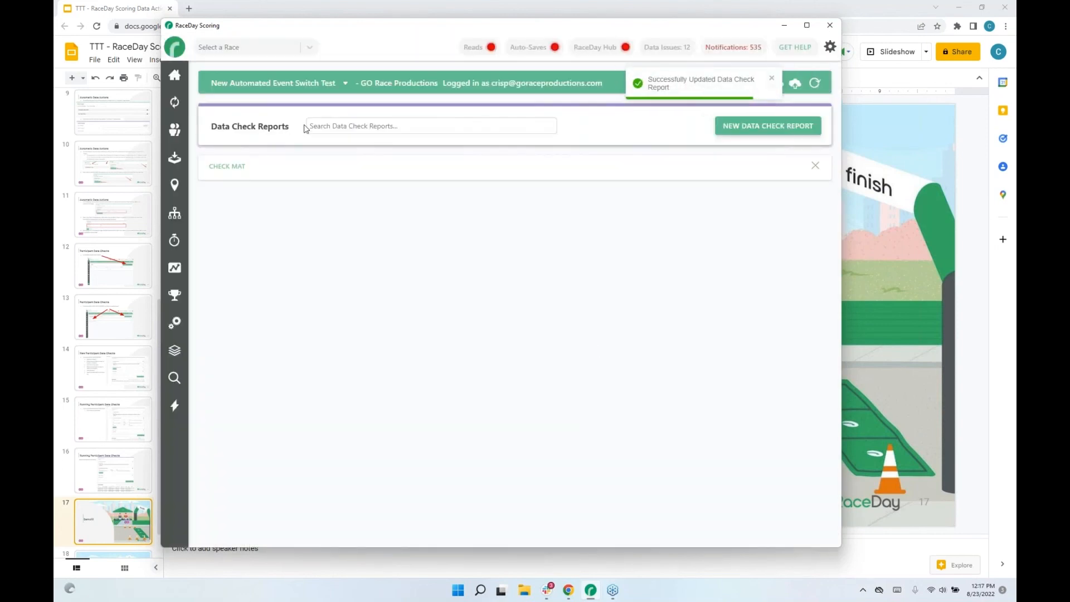
pyautogui.click(223, 166)
pyautogui.scroll(-3, 502, 312)
pyautogui.click(512, 293)
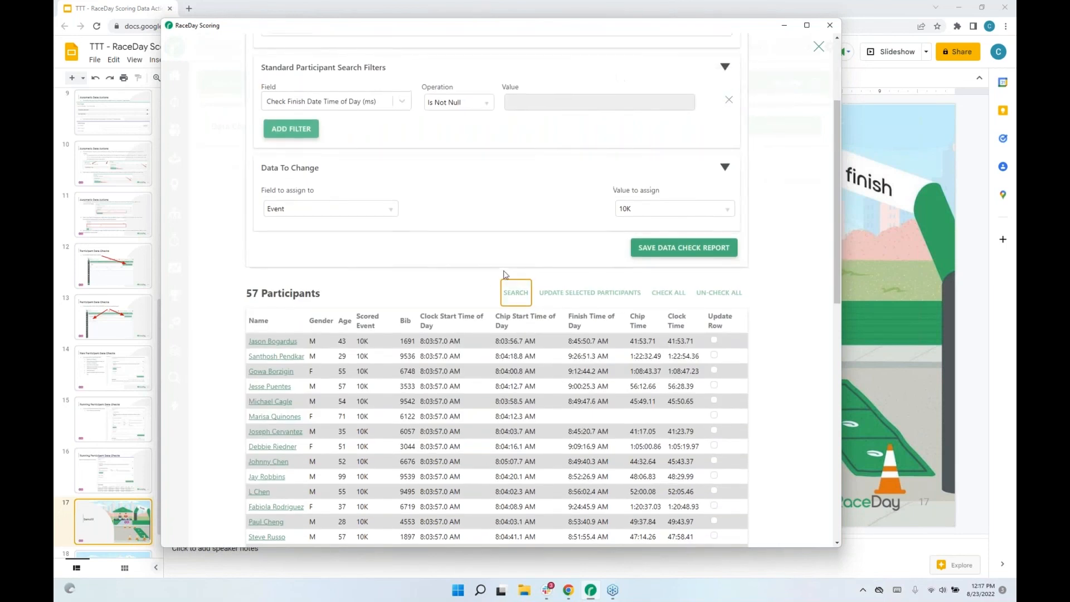
# Add a search filter for Registration Event == 5K to the Check Mat report and save the report
pyautogui.scroll(1, 505, 276)
pyautogui.click(296, 179)
pyautogui.click(334, 188)
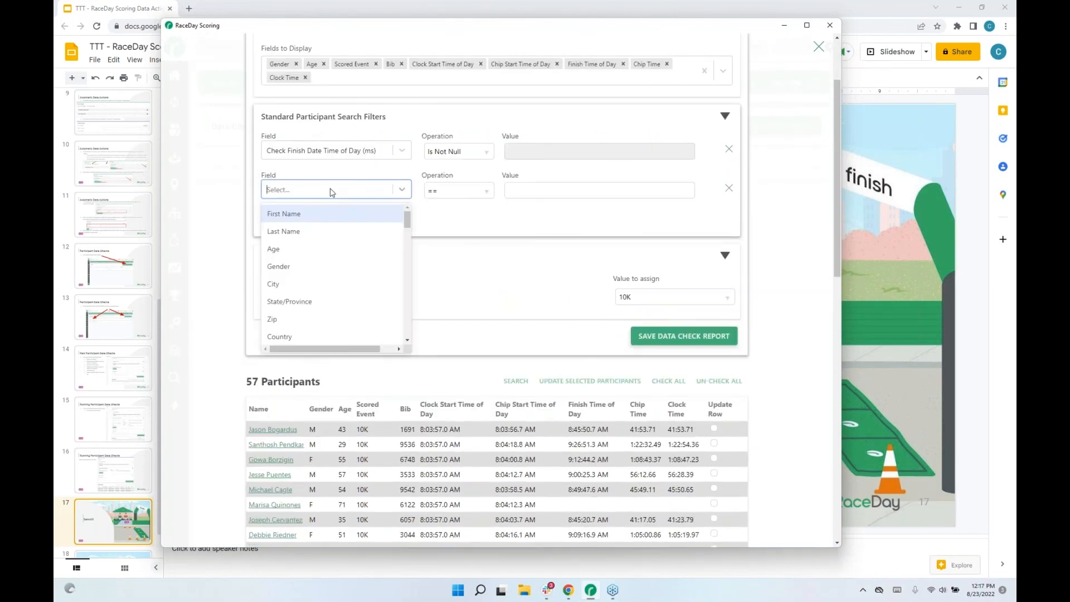
pyautogui.write('eve')
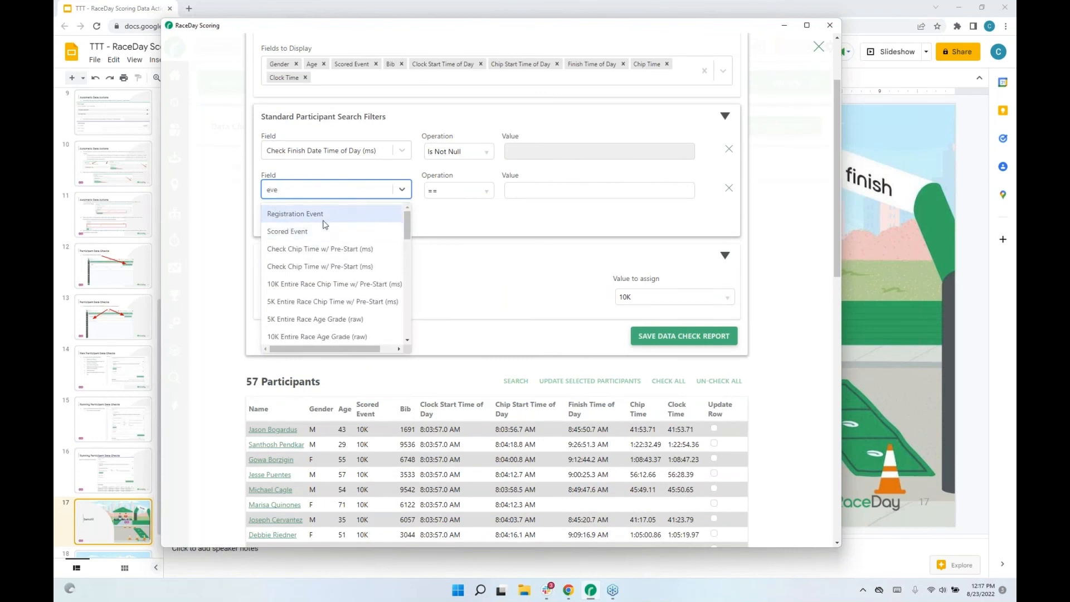
pyautogui.press('Return')
pyautogui.click(516, 191)
pyautogui.click(529, 216)
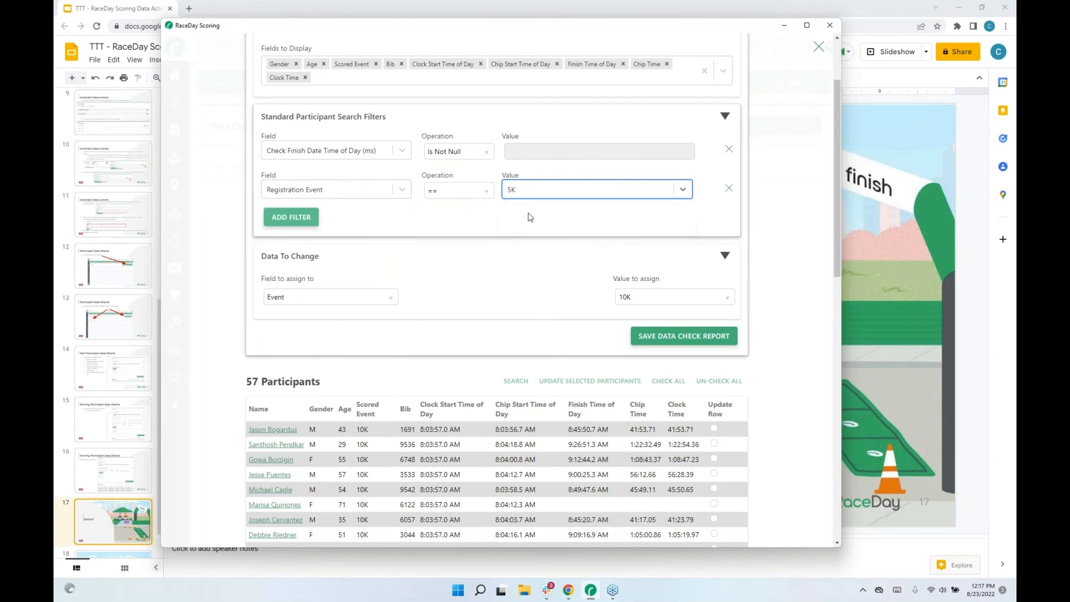
pyautogui.click(666, 338)
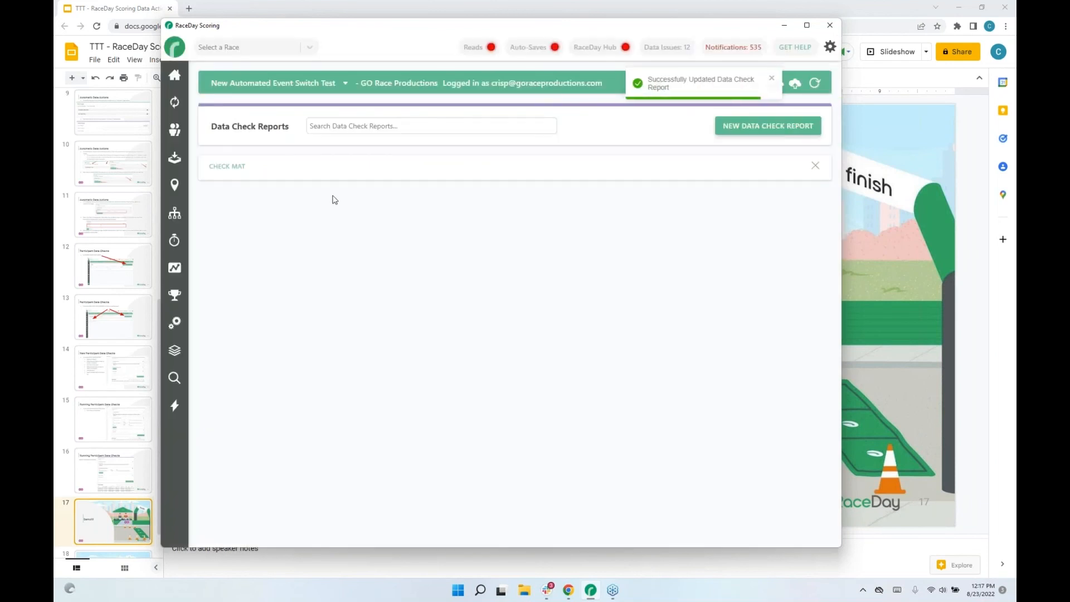
# Reopen the Check Mat report and search for participants matching both of its filters
pyautogui.click(215, 166)
pyautogui.scroll(-1, 538, 372)
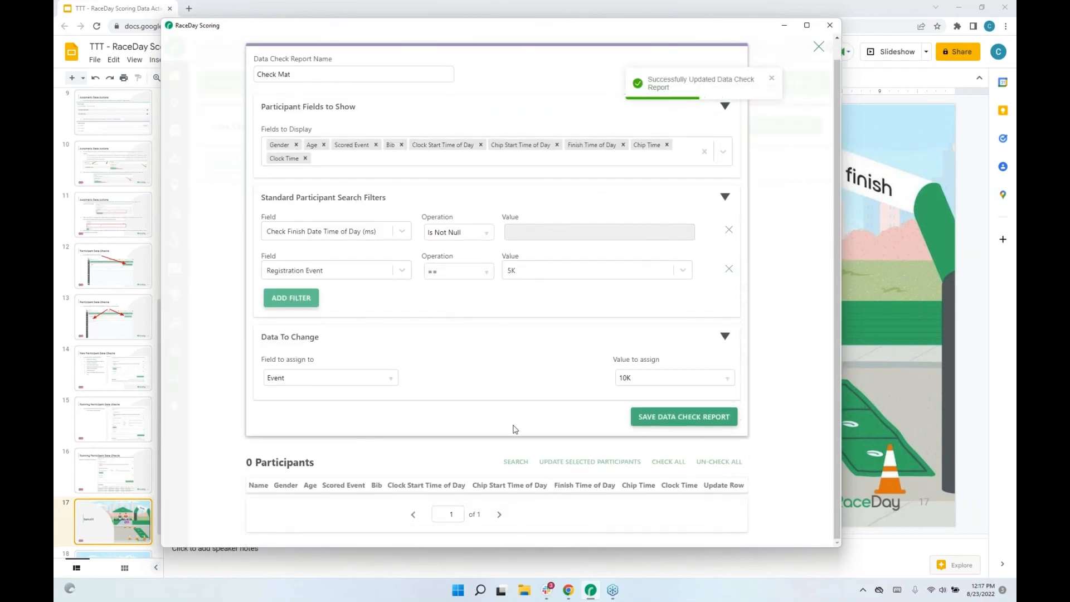
pyautogui.click(516, 462)
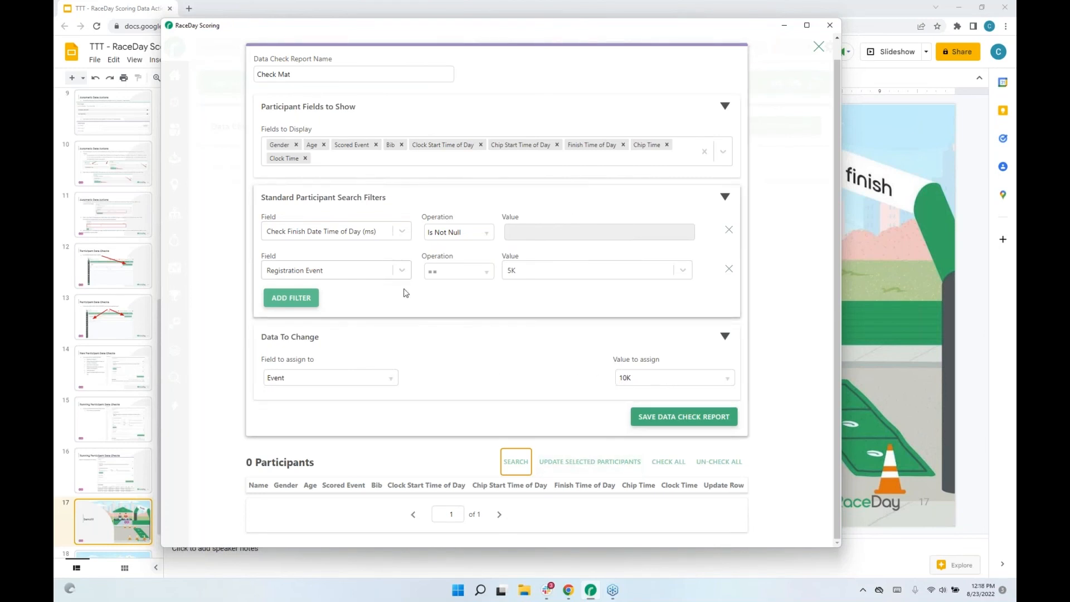
# Remove the Registration Event filter from the Check Mat report and set the event value to assign to 5K
pyautogui.click(560, 272)
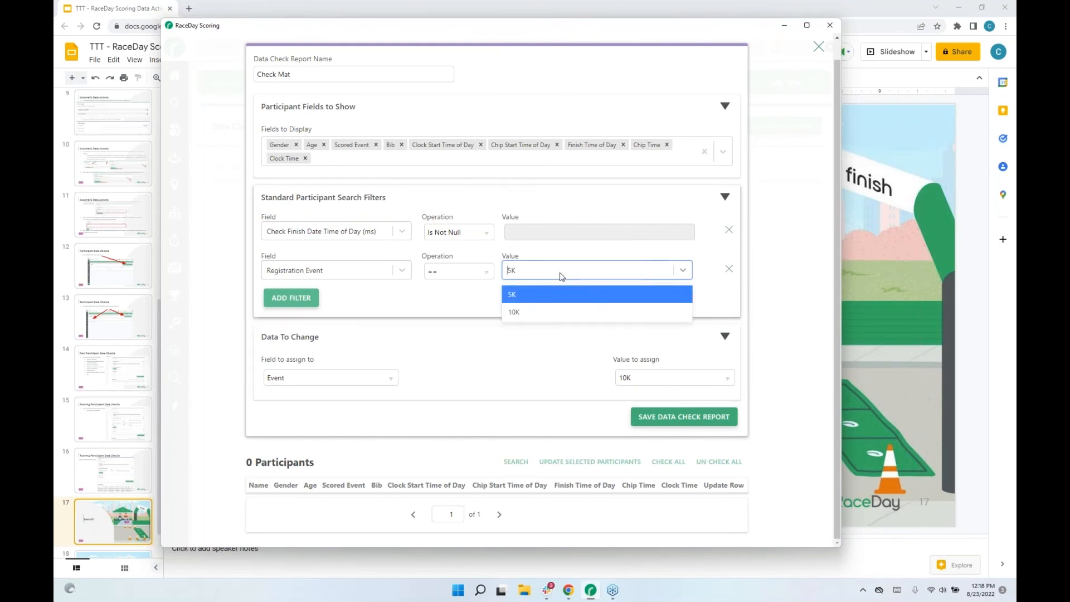
pyautogui.click(733, 267)
pyautogui.click(729, 271)
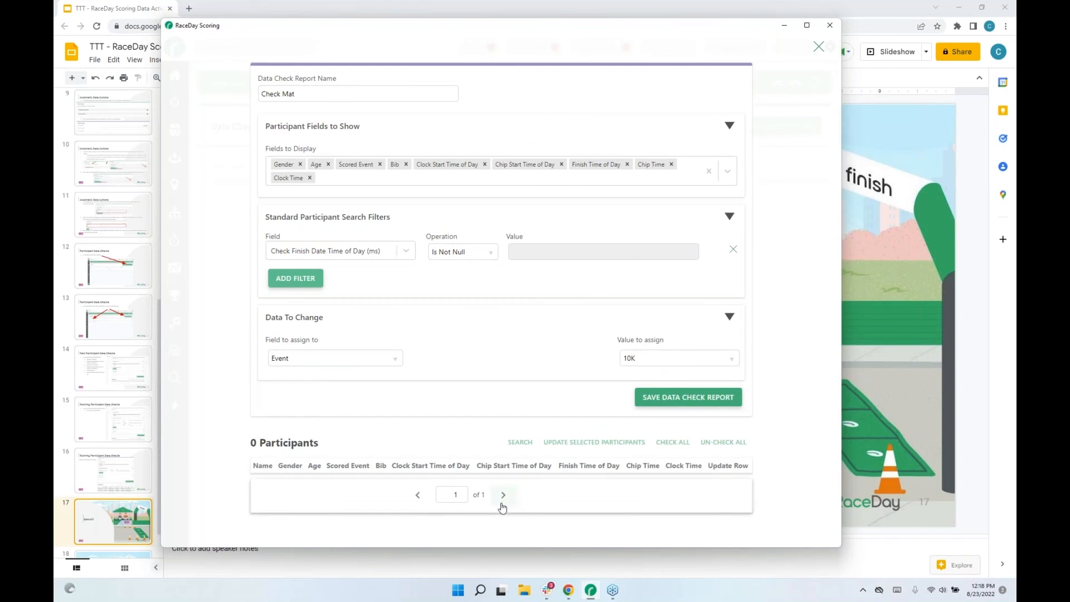
pyautogui.click(666, 358)
pyautogui.click(656, 390)
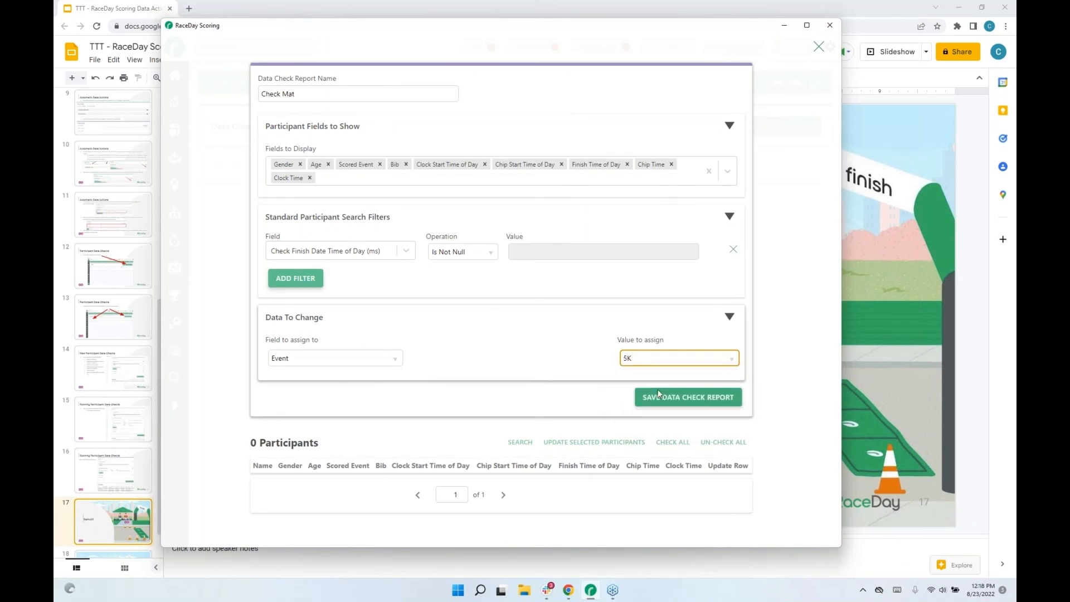
# Save the Check Mat report, reopen it and review the participants matching its remaining filter
pyautogui.click(646, 397)
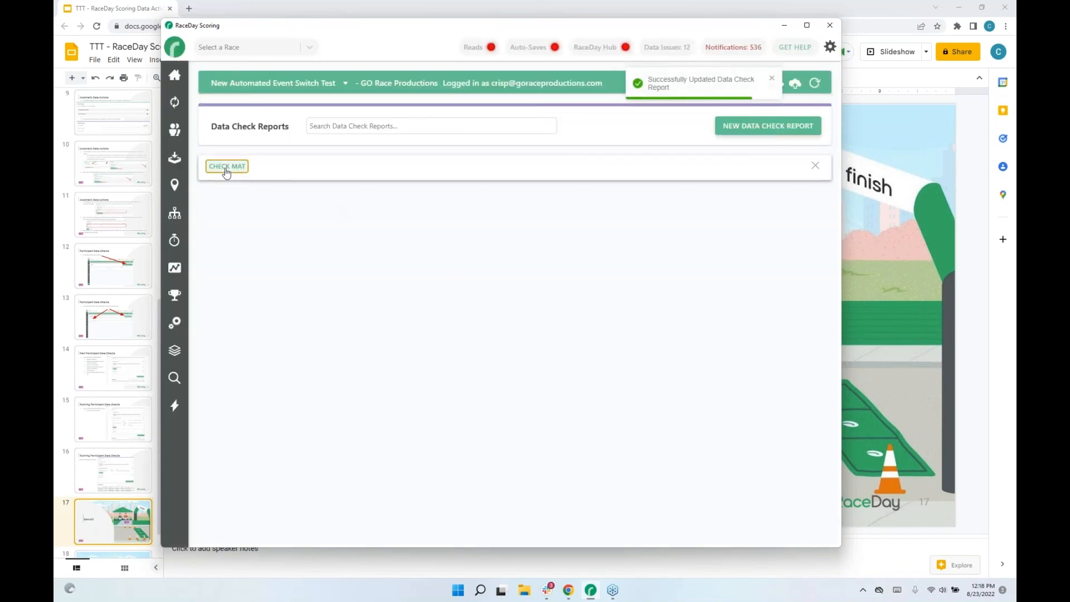
pyautogui.click(227, 166)
pyautogui.scroll(-1, 449, 348)
pyautogui.scroll(-2, 450, 348)
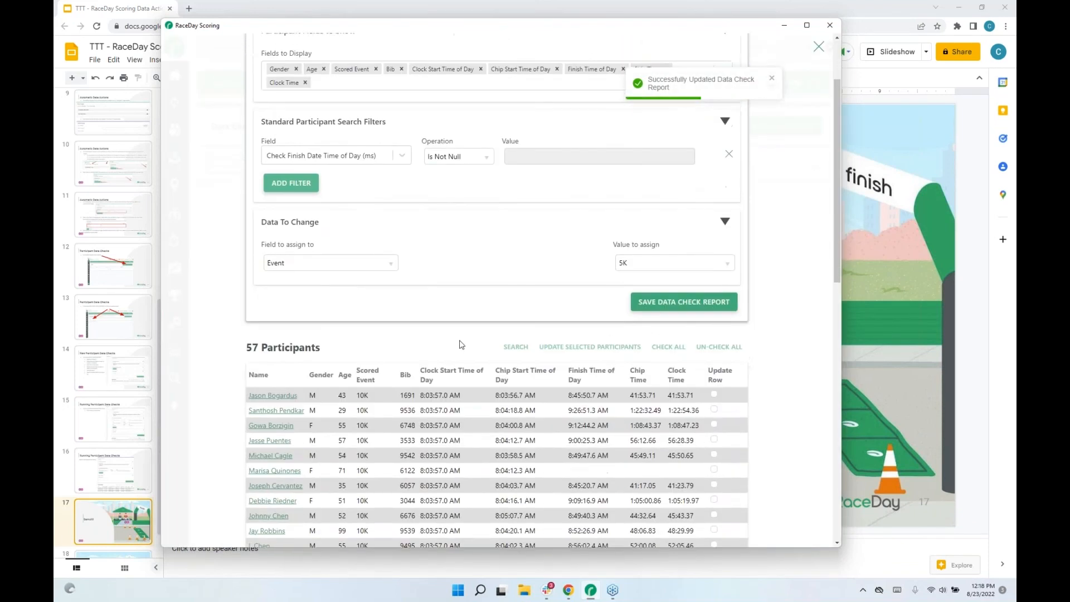
pyautogui.scroll(3, 390, 359)
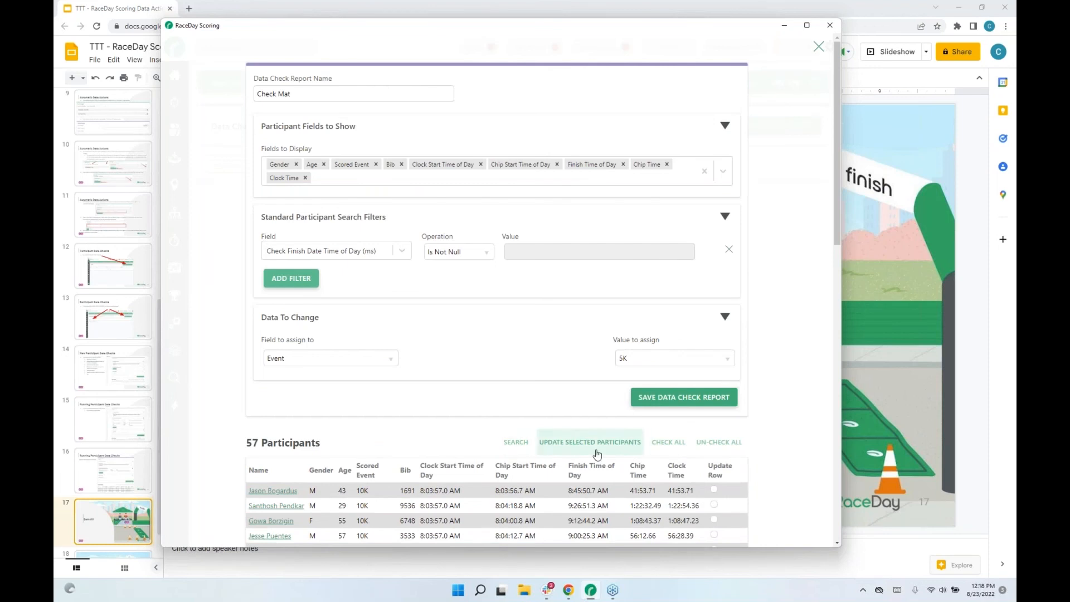
# Update all participants listed in the Check Mat report to the 5K event and rerun the report's search
pyautogui.click(668, 441)
pyautogui.scroll(-12, 491, 406)
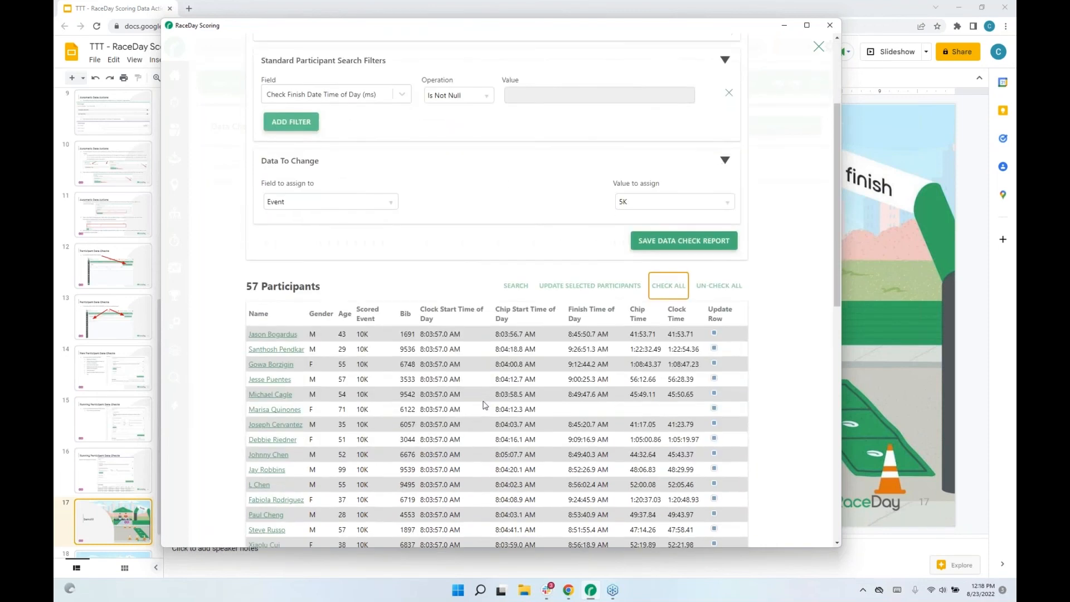
pyautogui.scroll(7, 483, 405)
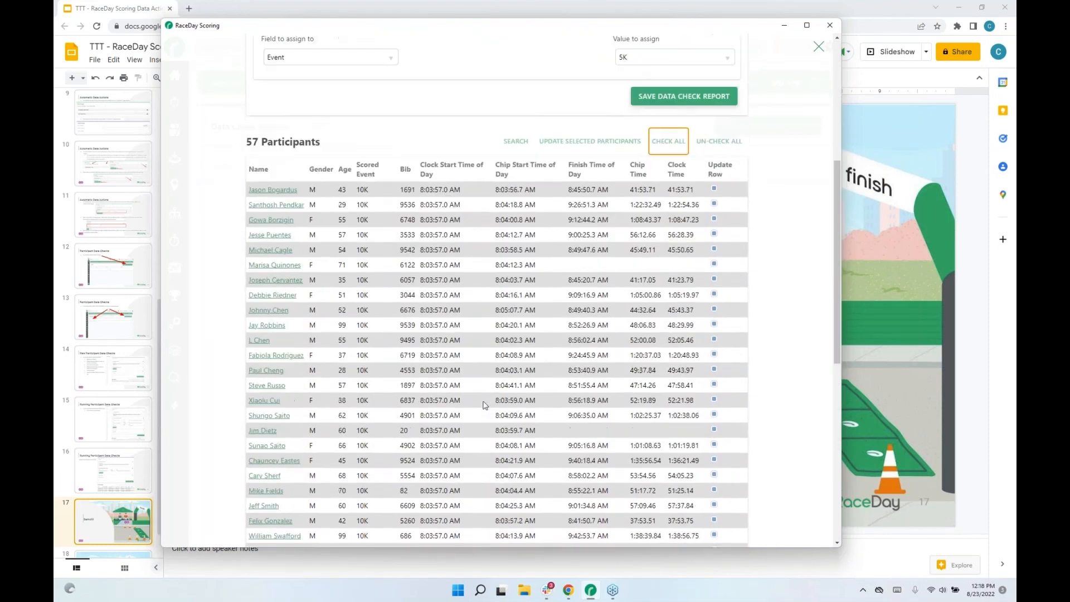
pyautogui.scroll(2, 399, 340)
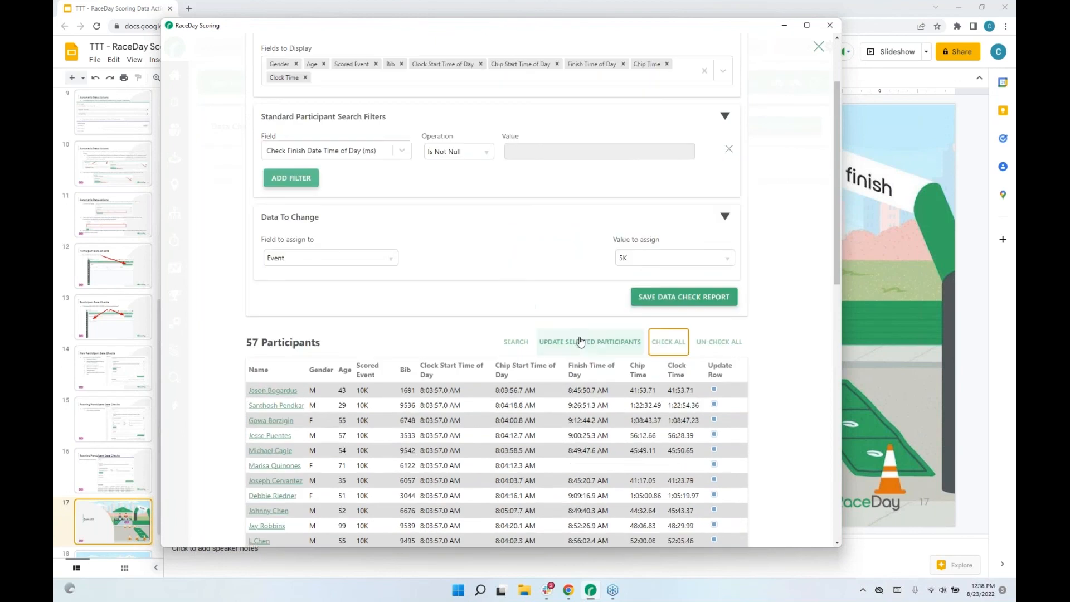
pyautogui.click(581, 348)
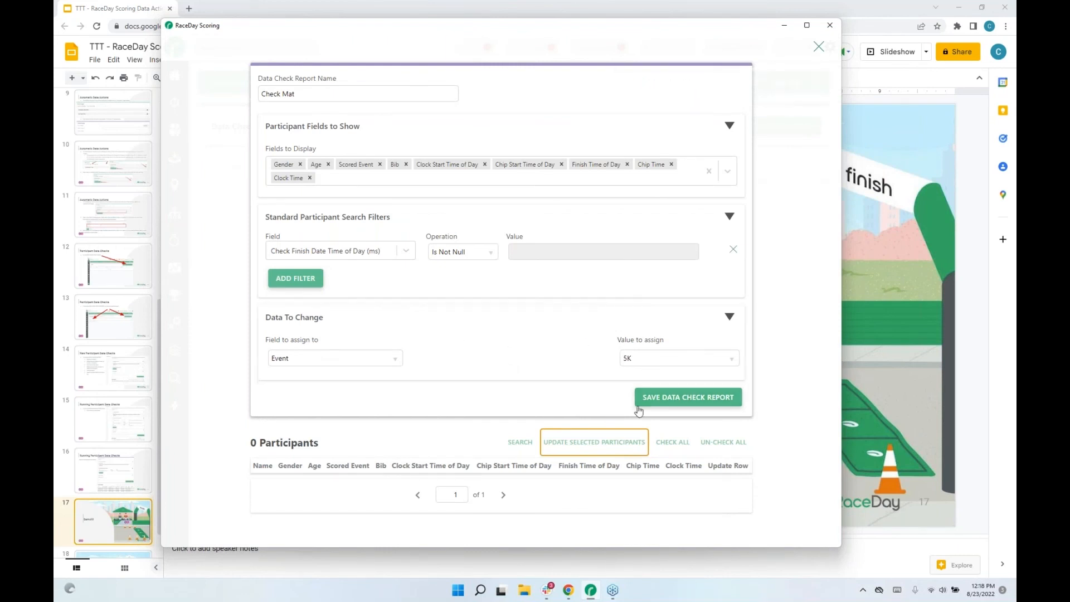
pyautogui.click(520, 443)
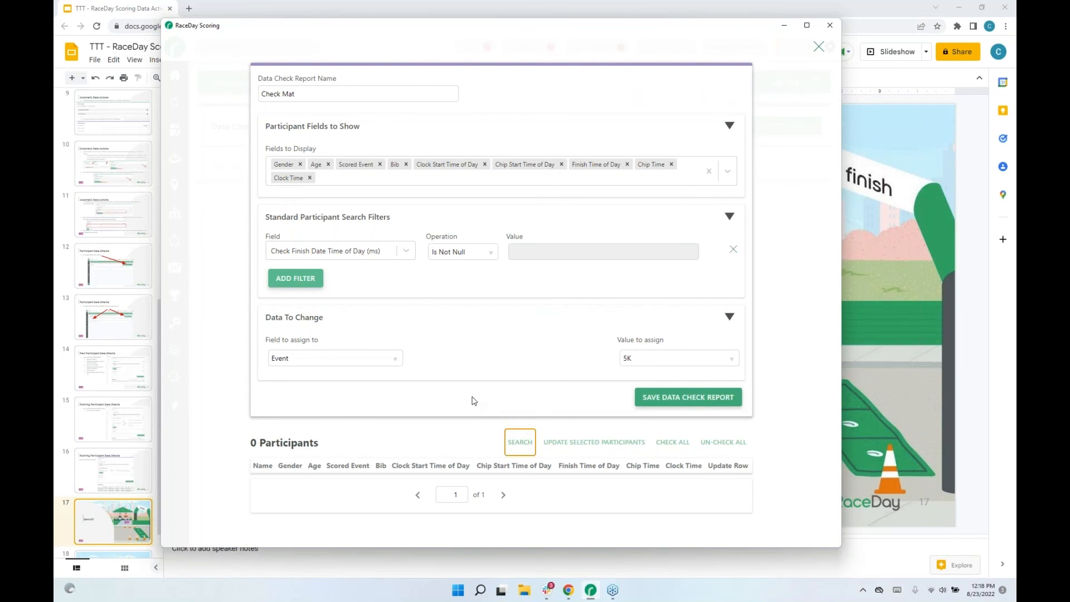
# Close the Check Mat report and review the race's participant list, filtering it by the 10K and 5K events
pyautogui.click(819, 47)
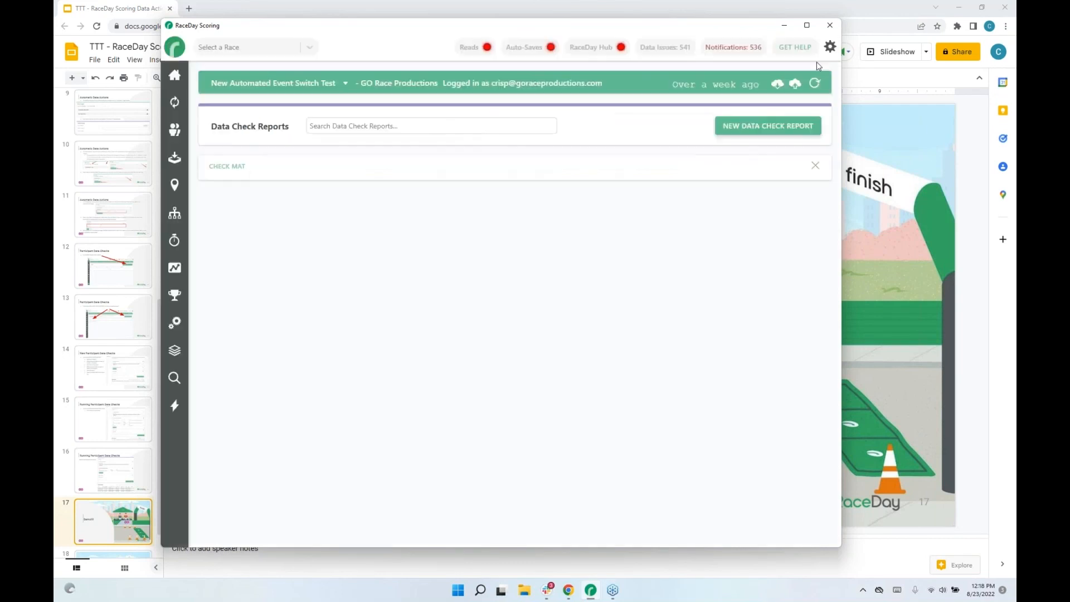
pyautogui.click(168, 129)
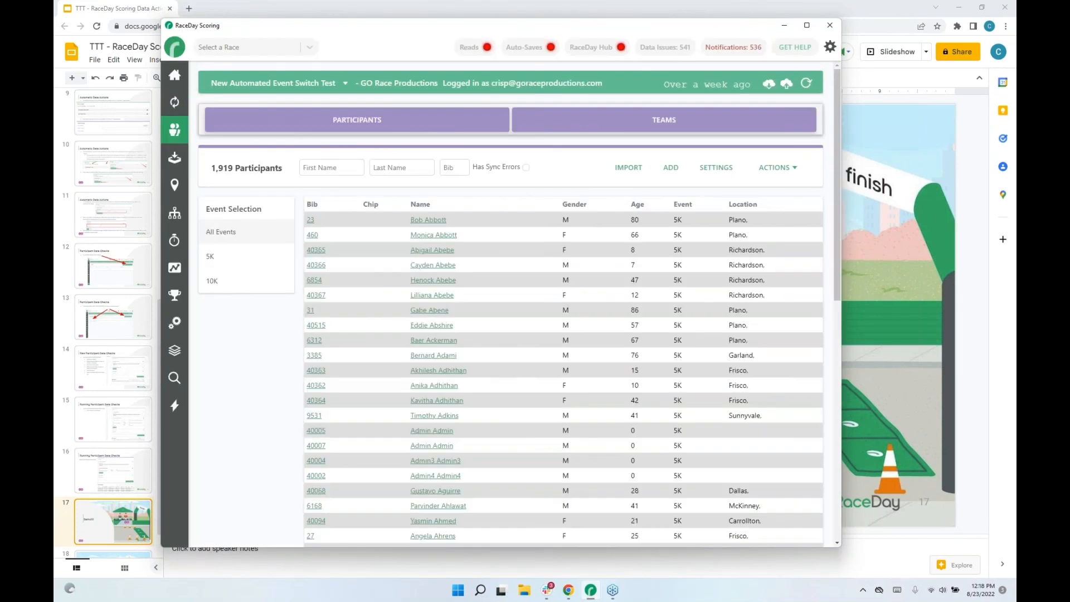
pyautogui.scroll(-6, 682, 368)
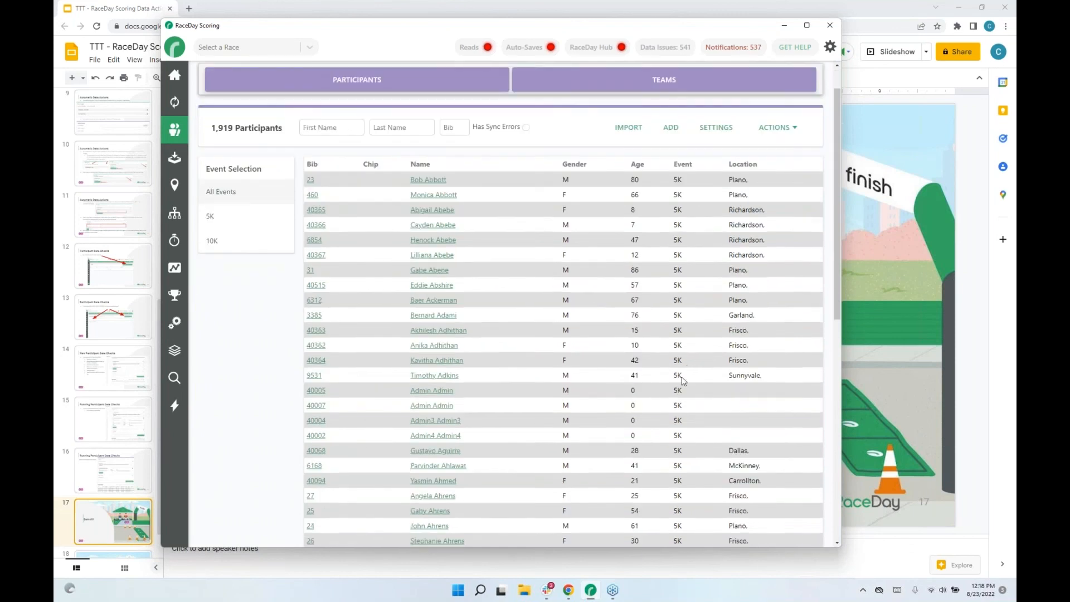
pyautogui.scroll(-3, 680, 386)
pyautogui.scroll(8, 677, 381)
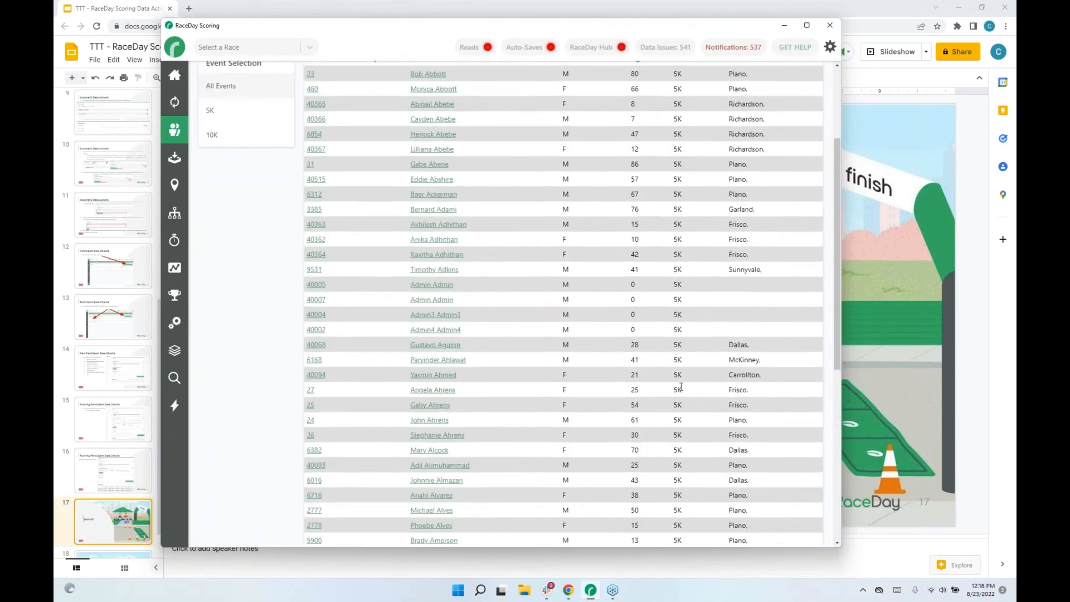
pyautogui.click(210, 256)
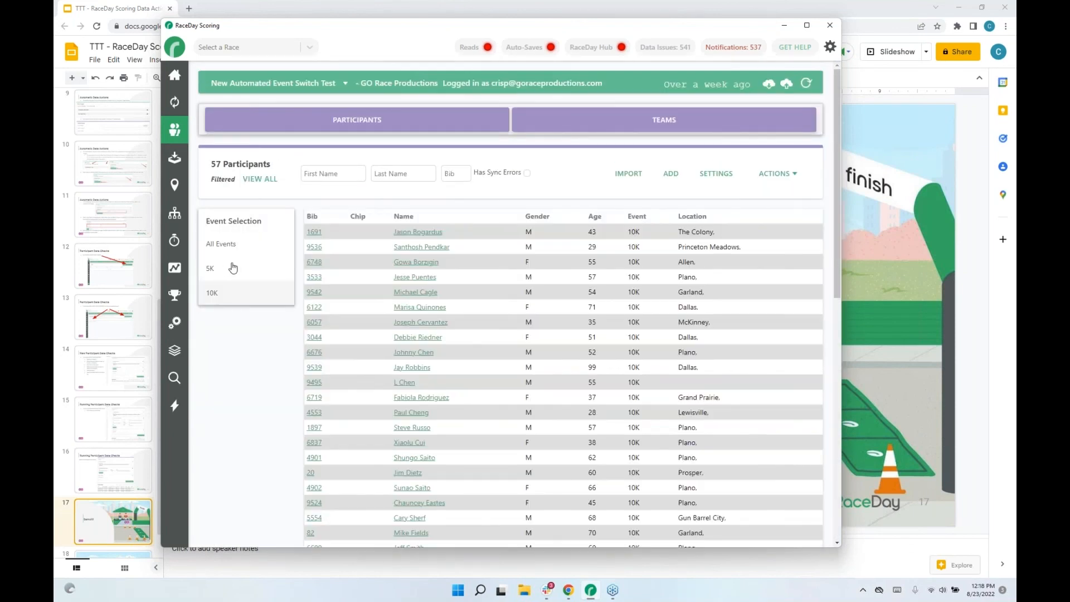
pyautogui.scroll(-2, 635, 251)
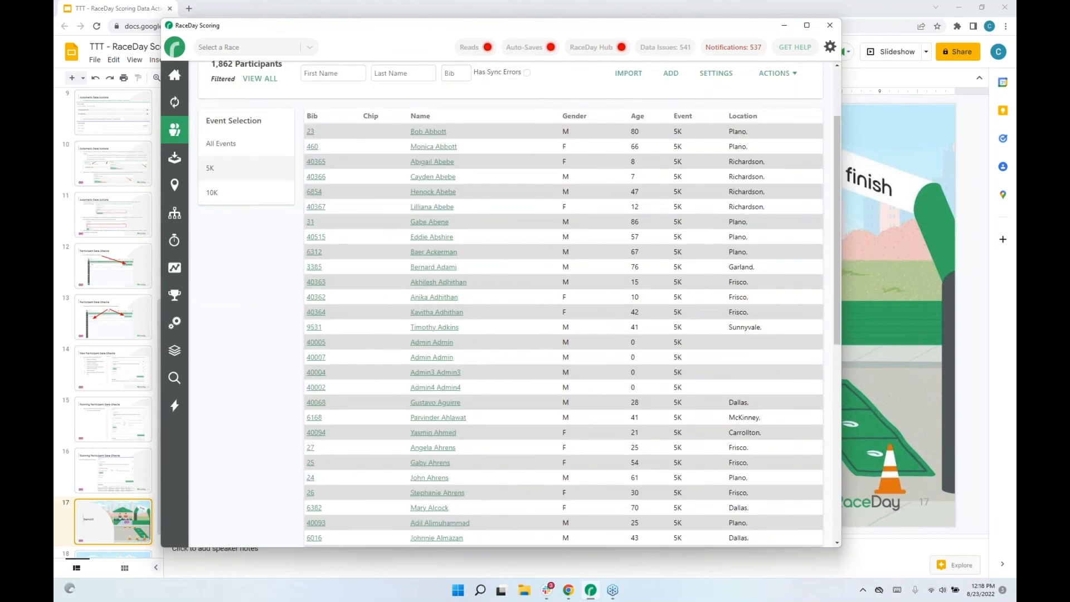
# Check the race statistics and reads by location on the race dashboard, and return to the participant data check reports
pyautogui.click(175, 78)
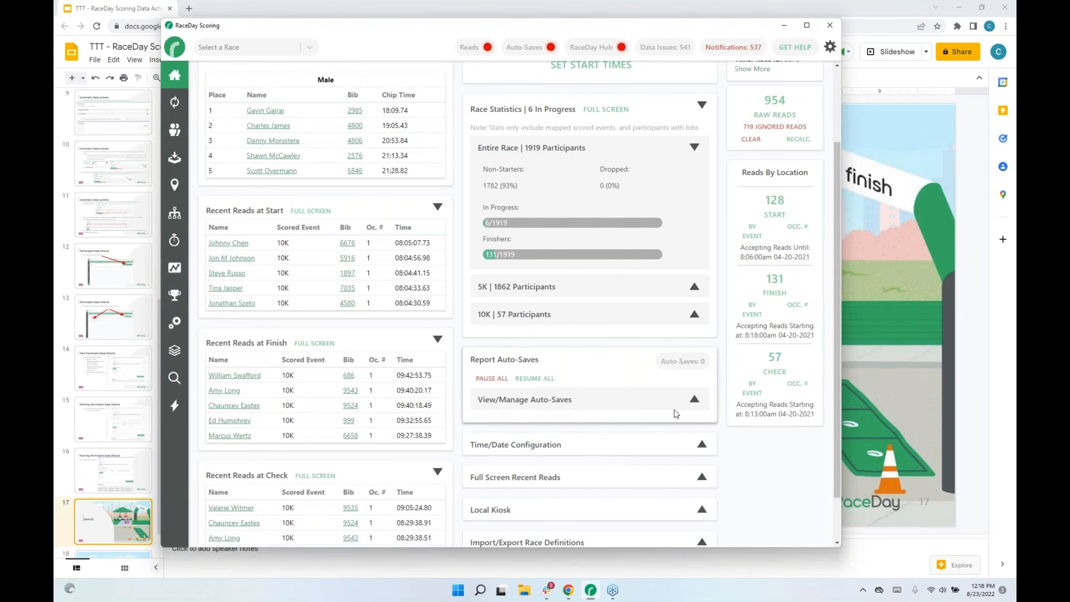
pyautogui.scroll(-1, 779, 478)
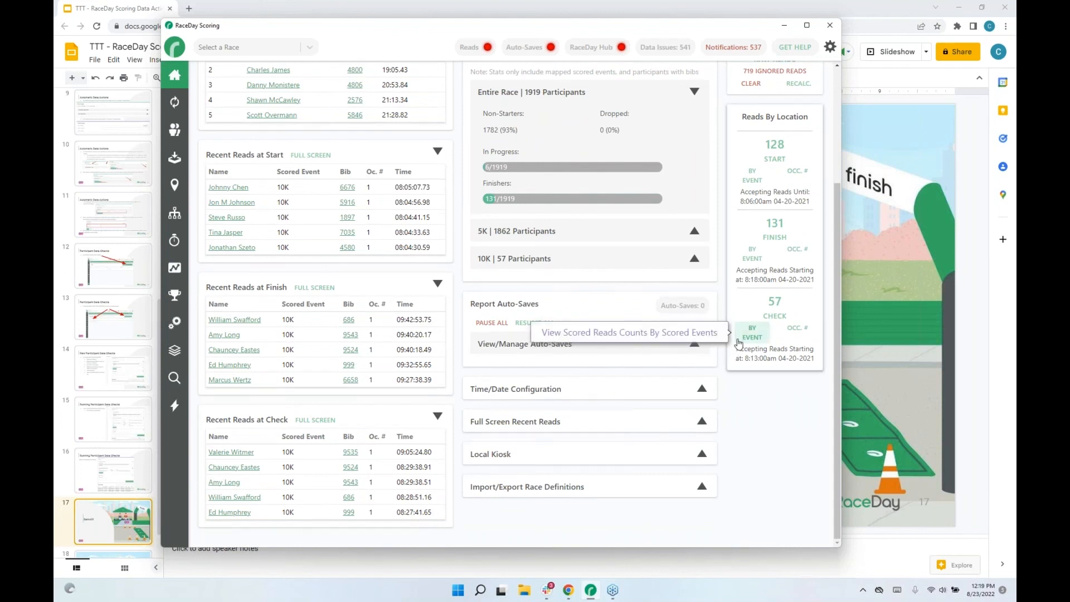
pyautogui.click(174, 405)
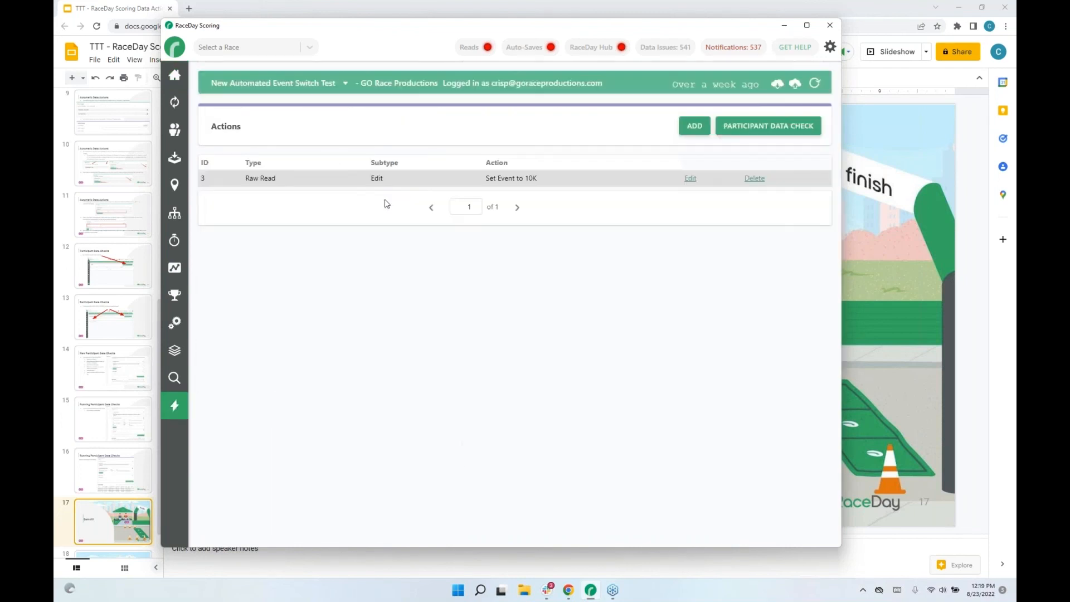
pyautogui.click(768, 126)
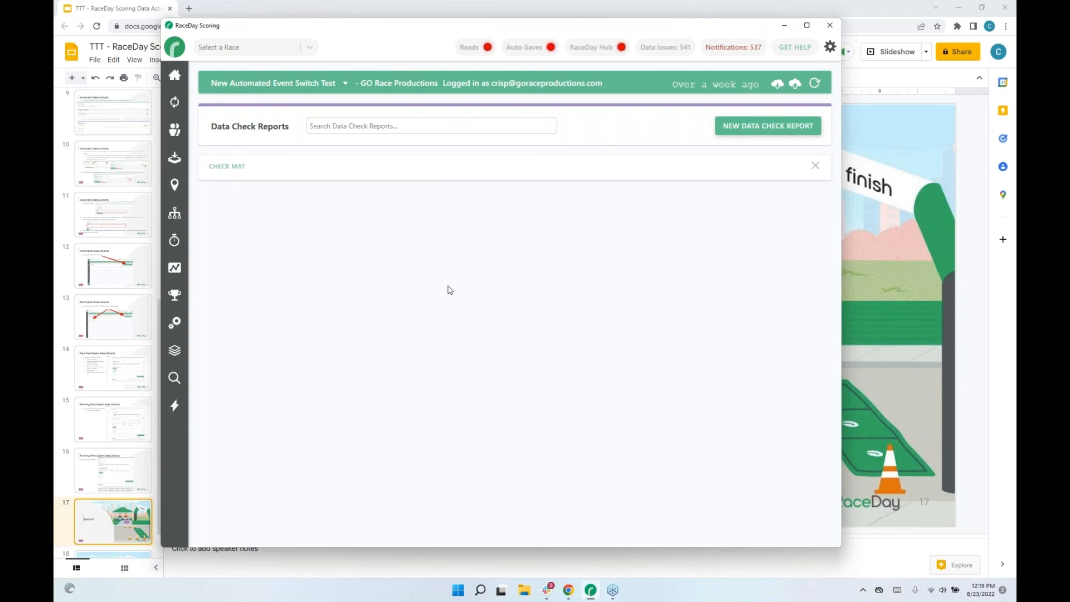
pyautogui.click(1004, 36)
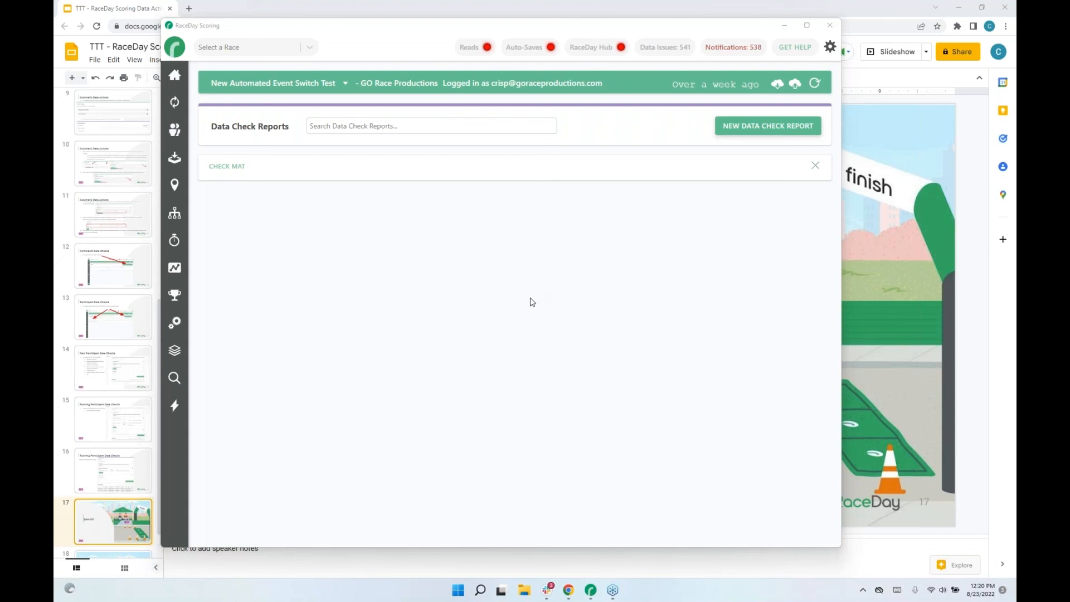
pyautogui.click(176, 410)
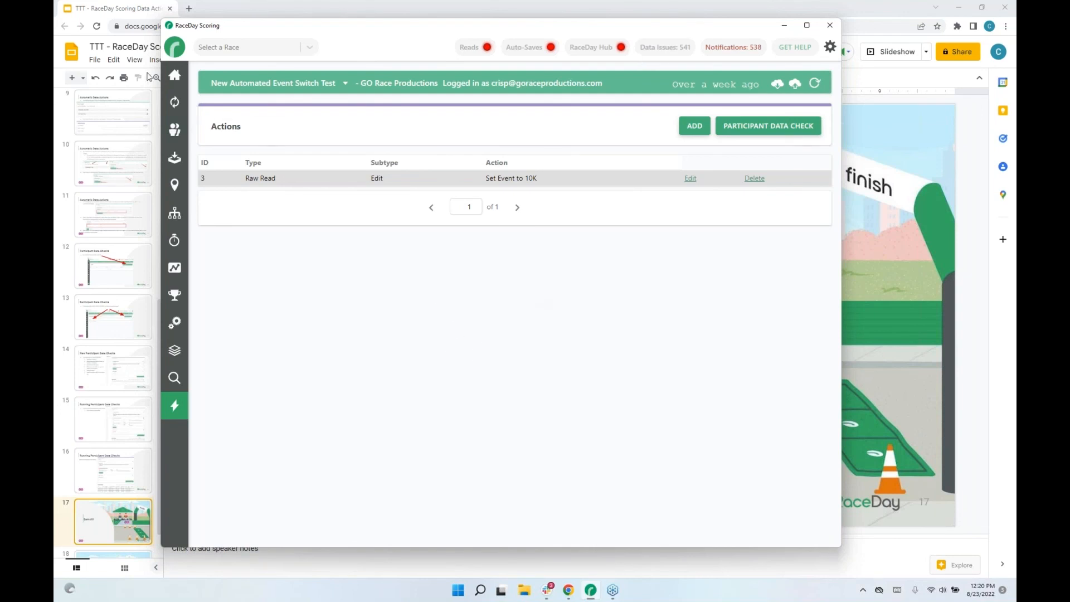
pyautogui.click(175, 353)
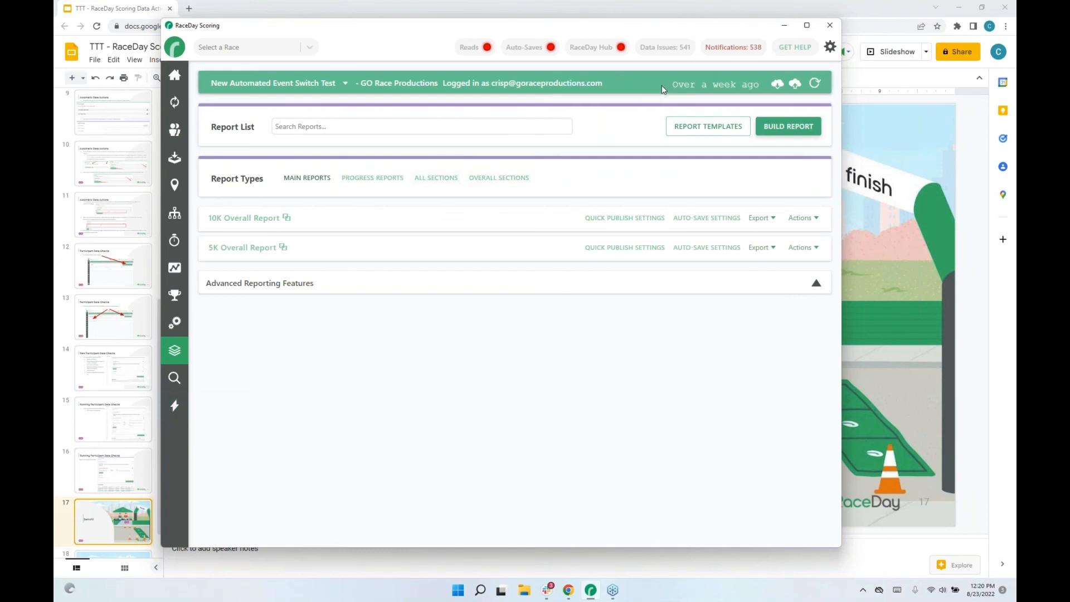
# Switch to the race's RunSignup dashboard and open the Participant Transfer page by searching the menu for "trans"
pyautogui.click(345, 83)
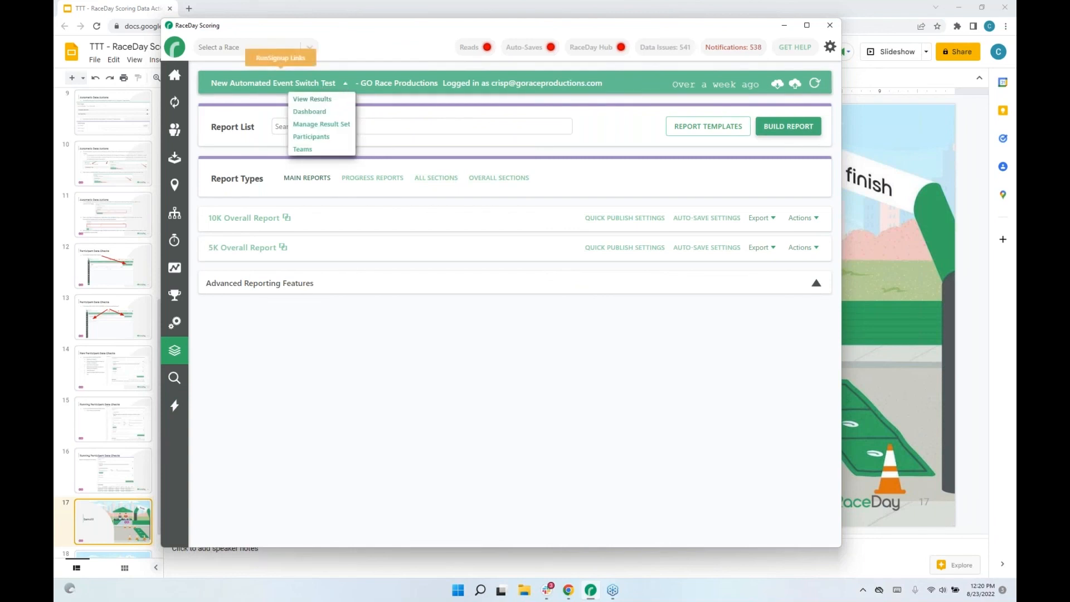
pyautogui.click(305, 113)
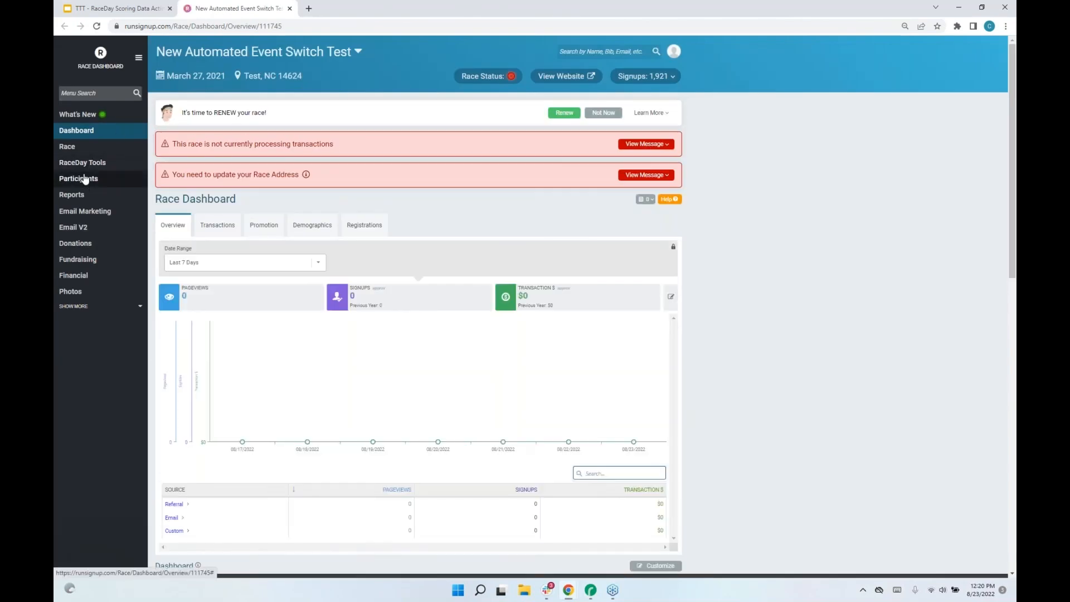
pyautogui.click(81, 181)
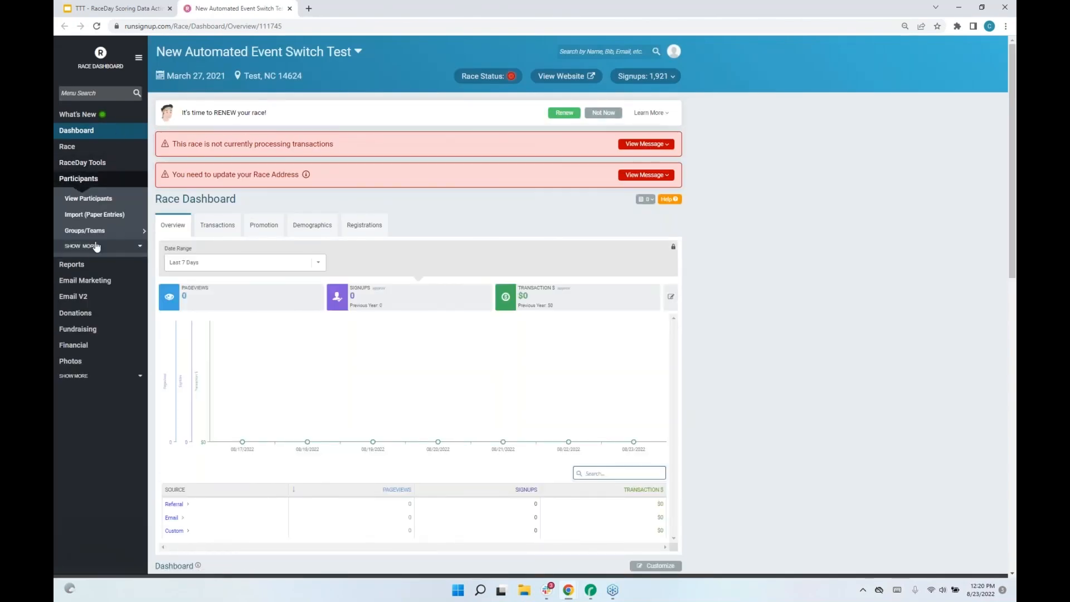
pyautogui.click(95, 246)
pyautogui.write('tran')
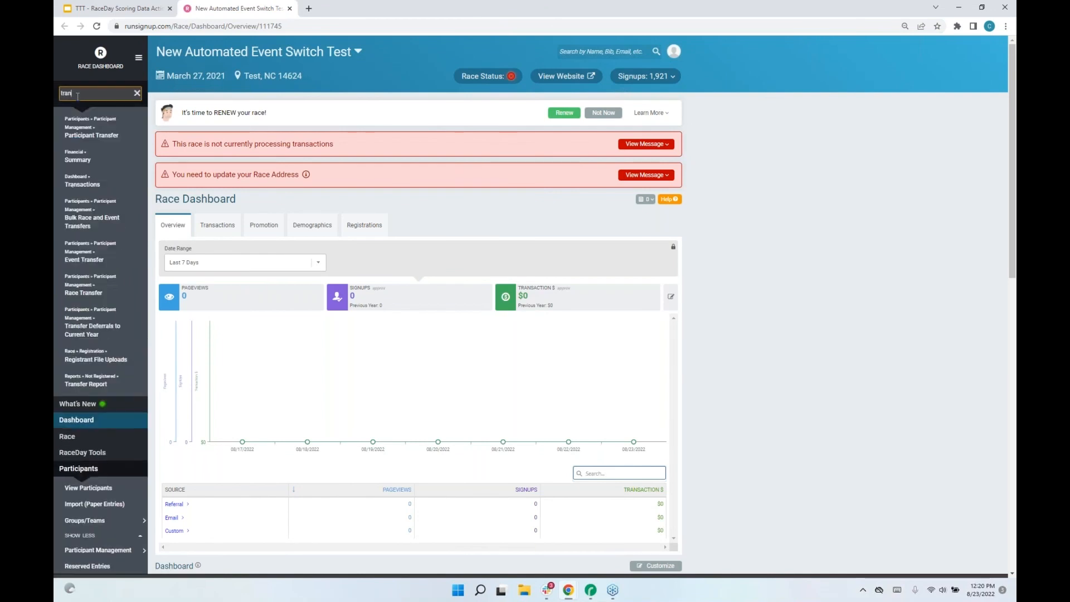
pyautogui.write('s')
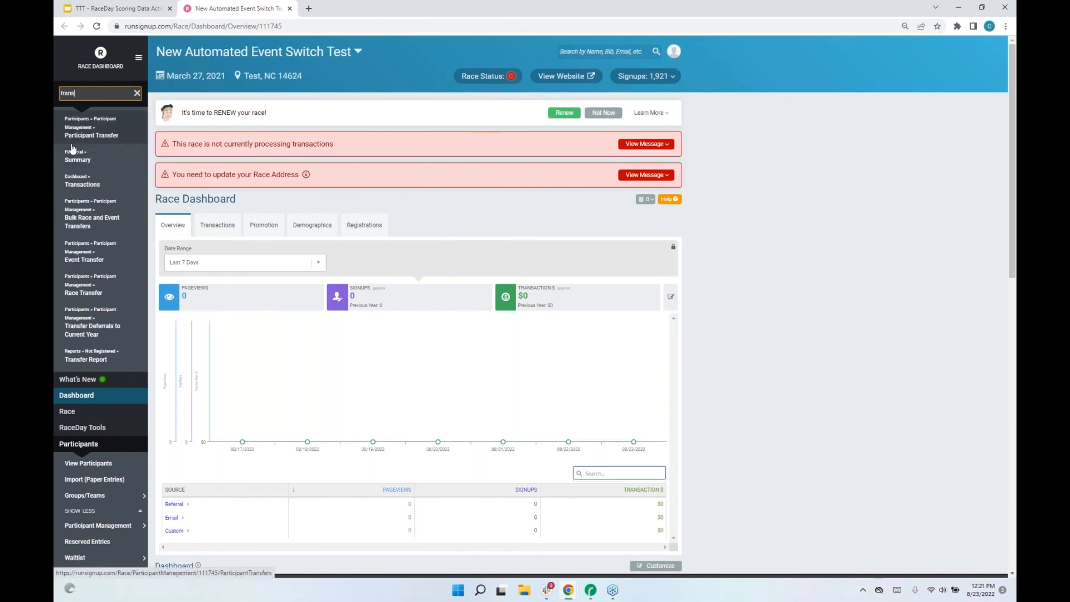
pyautogui.click(100, 133)
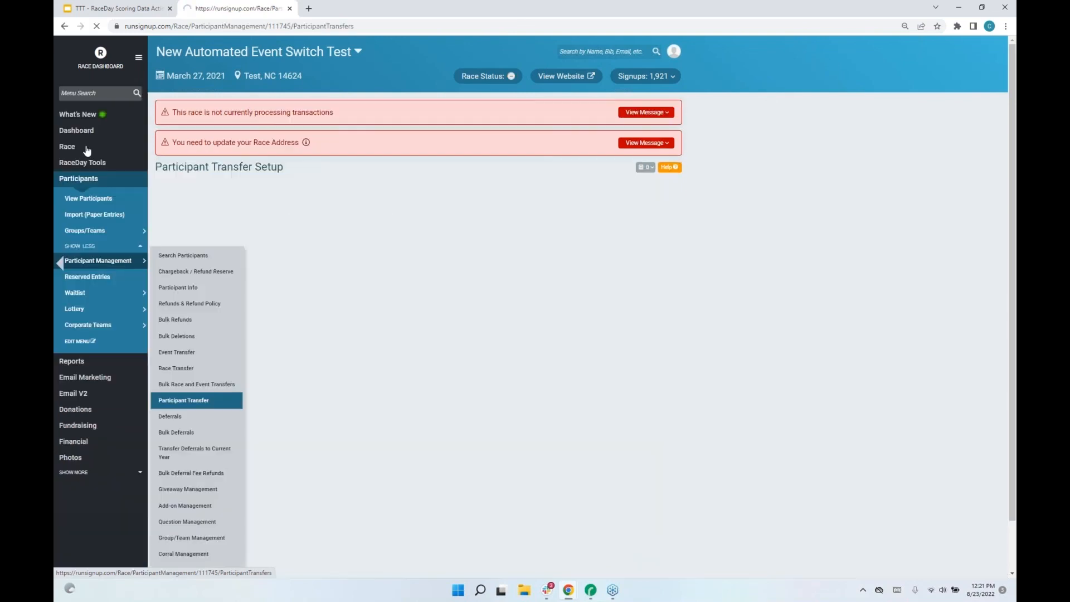
# Search the menu for "trans", open the Transfer Report and examine its event transfers
pyautogui.click(100, 94)
pyautogui.write('trans')
pyautogui.click(83, 362)
pyautogui.scroll(-2, 788, 332)
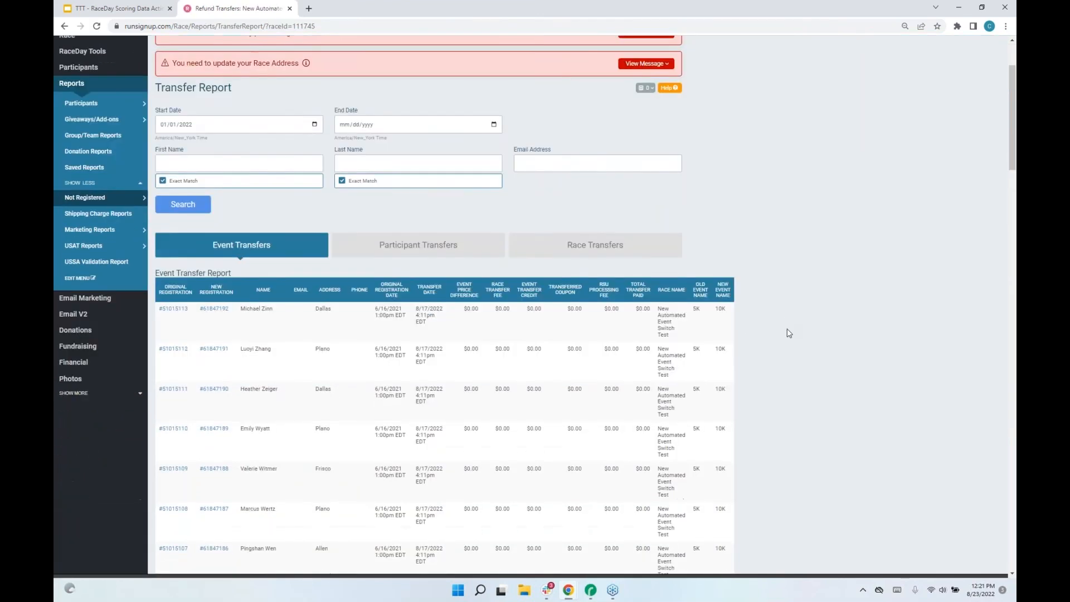
pyautogui.scroll(-3, 788, 333)
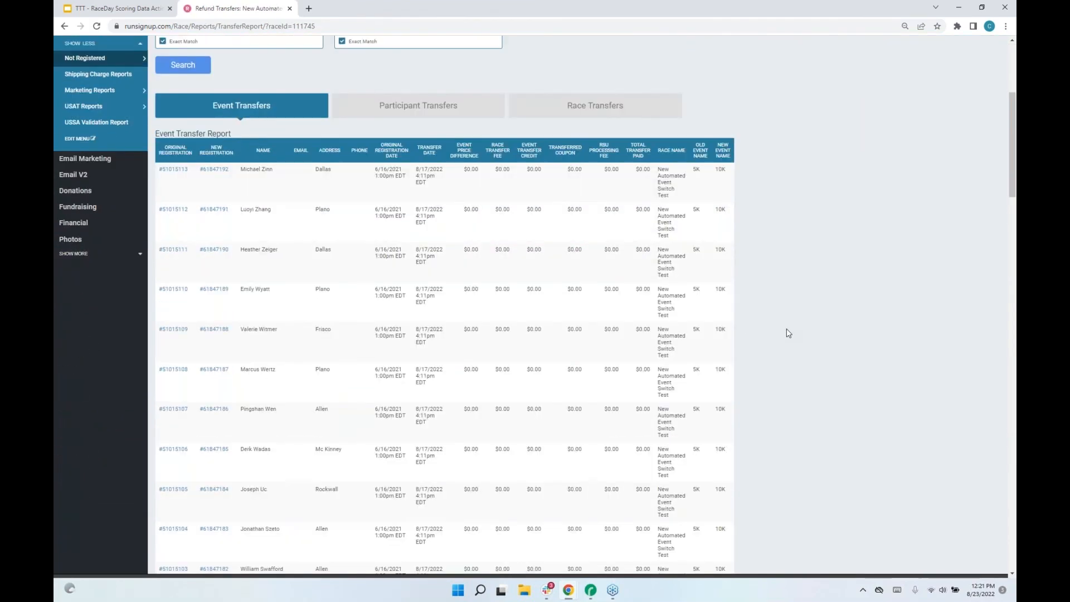
pyautogui.scroll(-1, 788, 332)
pyautogui.scroll(-1, 788, 333)
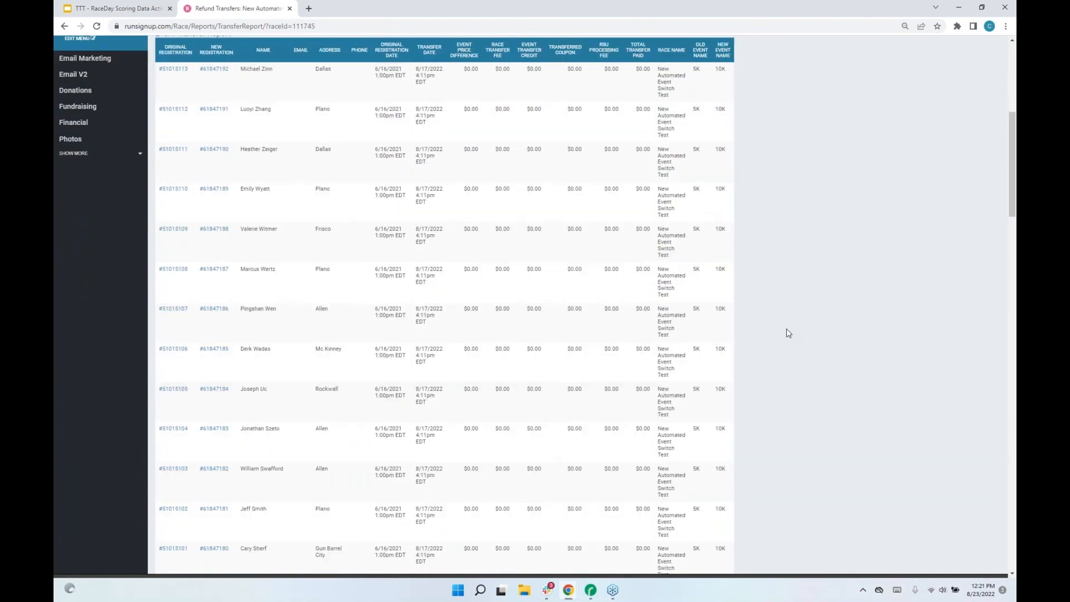
pyautogui.scroll(3, 788, 333)
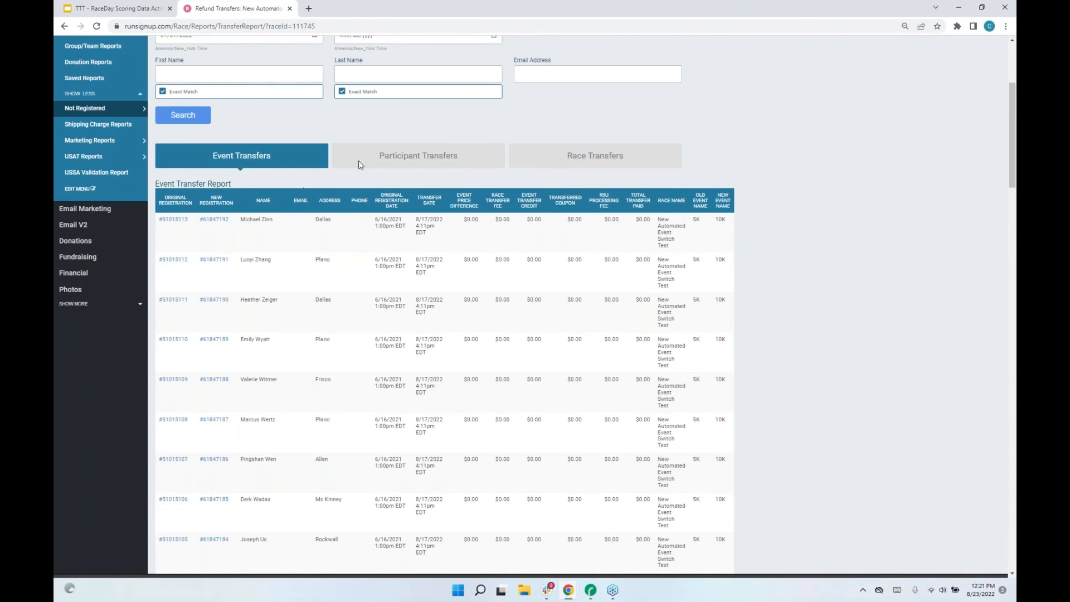
# Check the report's participant and race transfers, and return to the event transfers to compare old and new event names
pyautogui.click(395, 162)
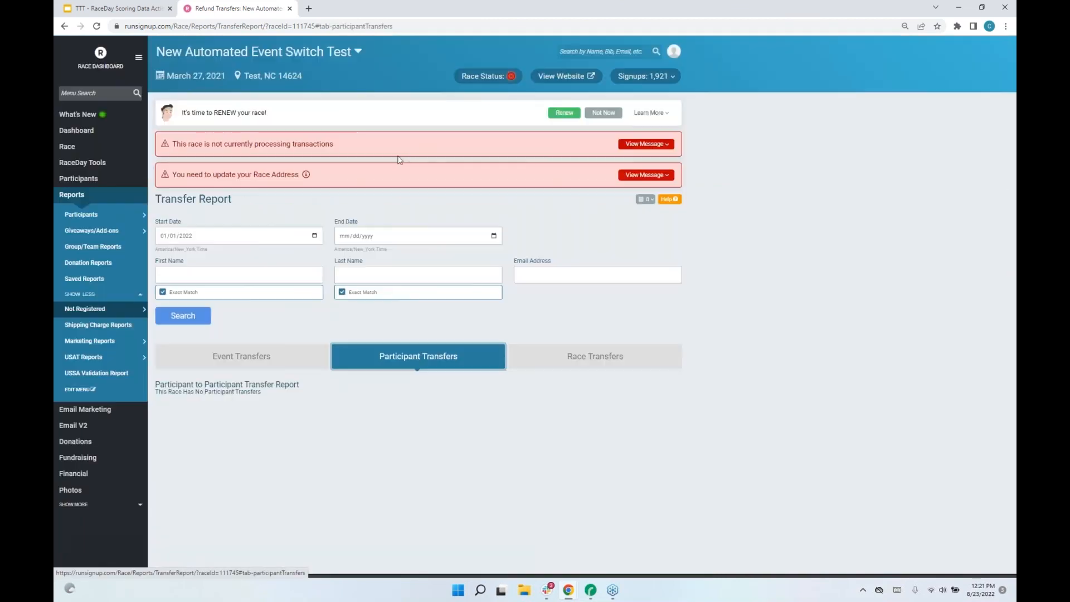
pyautogui.click(607, 356)
pyautogui.click(467, 366)
pyautogui.click(279, 361)
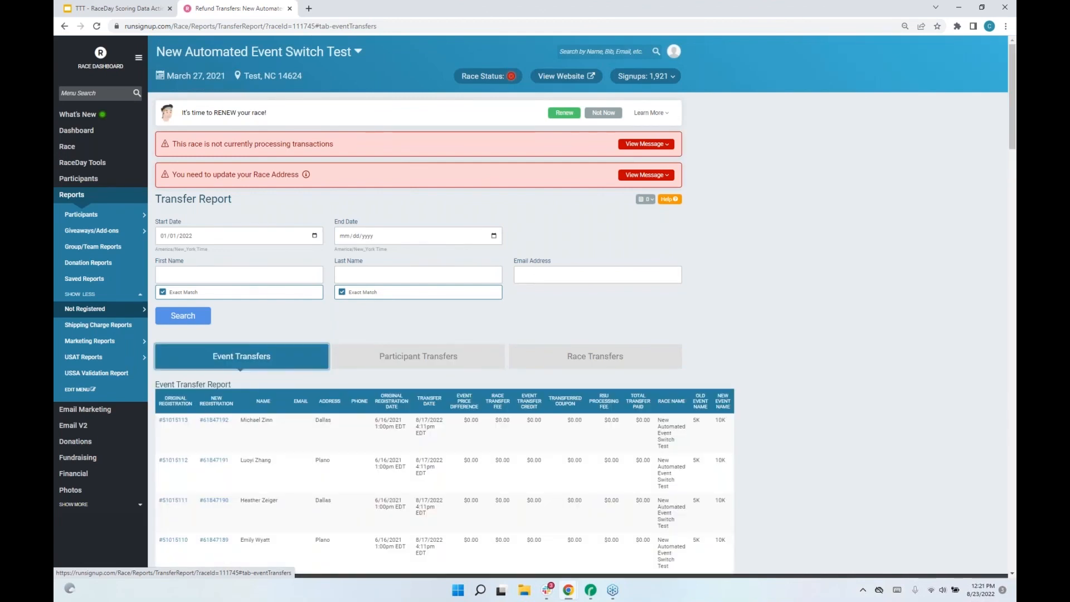
pyautogui.scroll(-4, 708, 179)
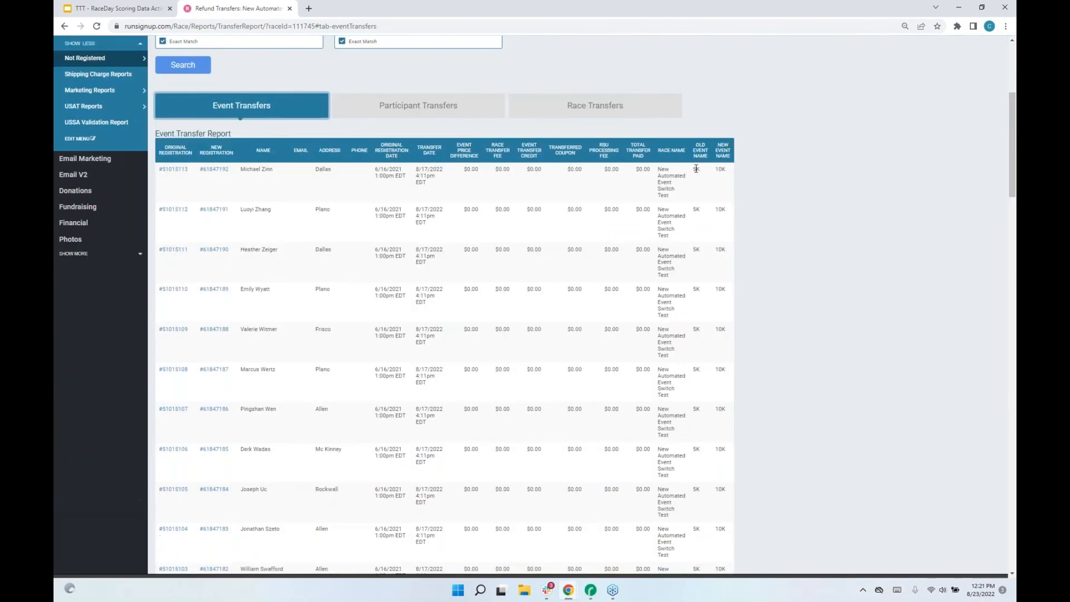
pyautogui.scroll(-9, 738, 192)
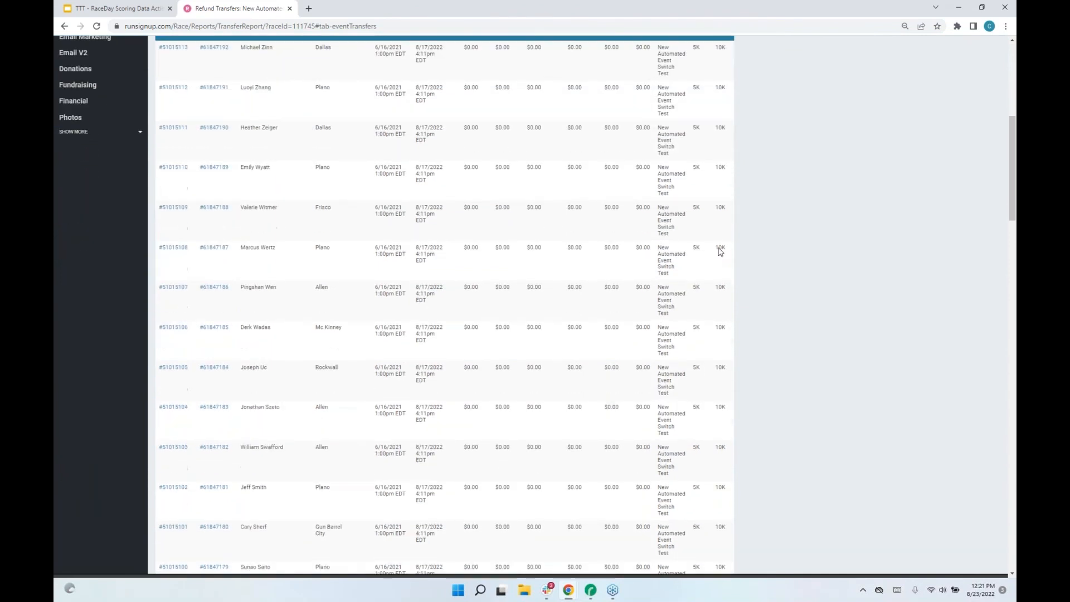
# Look through the whole Event Transfer Report down to its transfer totals, and return to the start of the list
pyautogui.scroll(-20, 735, 304)
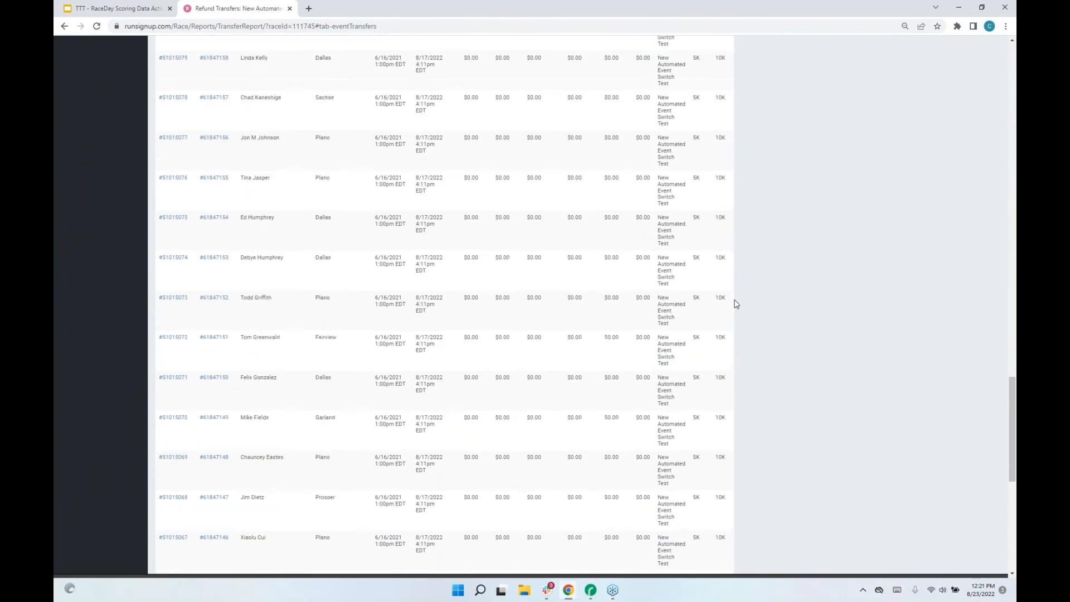
pyautogui.scroll(-2, 733, 302)
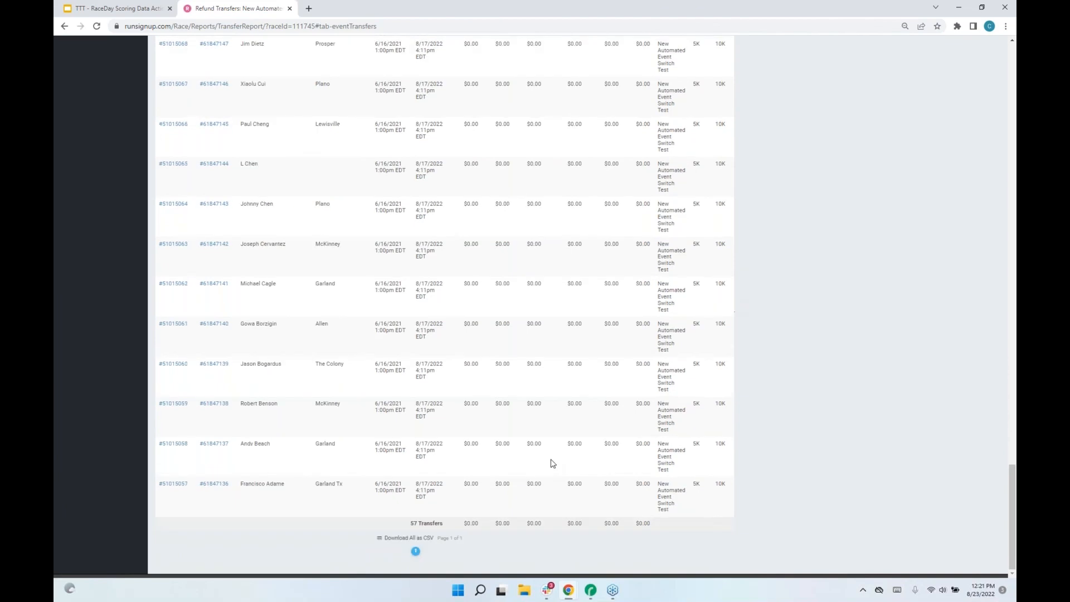
pyautogui.scroll(20, 552, 465)
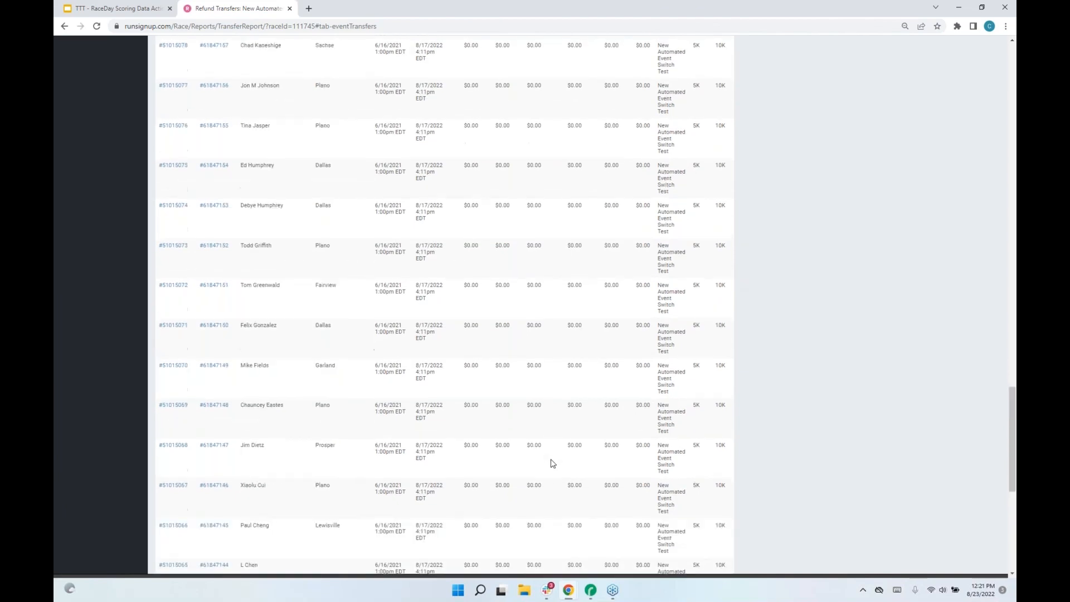
pyautogui.scroll(8, 554, 472)
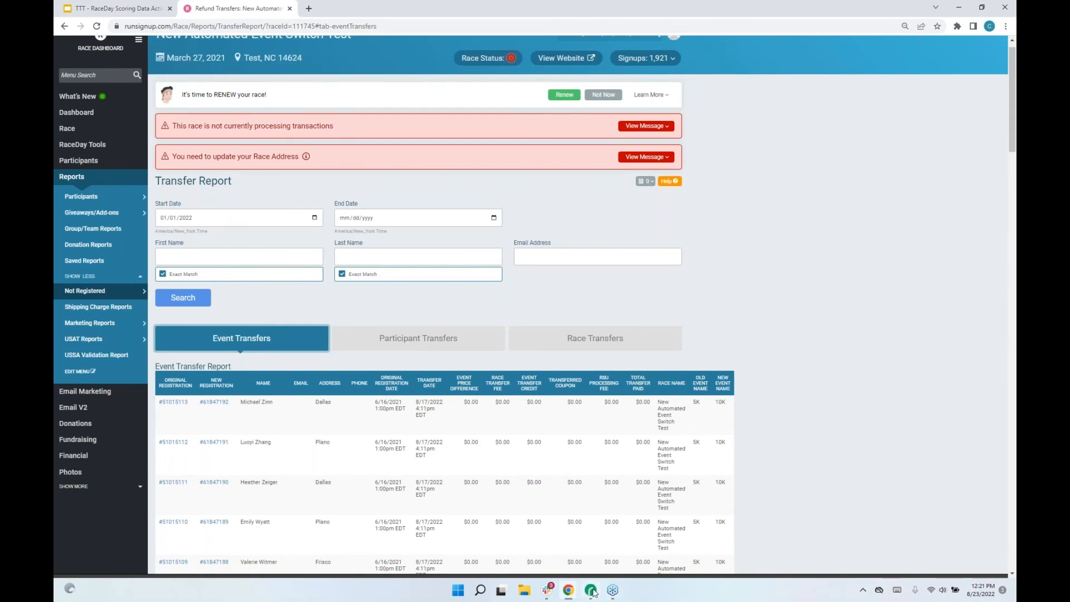
pyautogui.moveTo(594, 592)
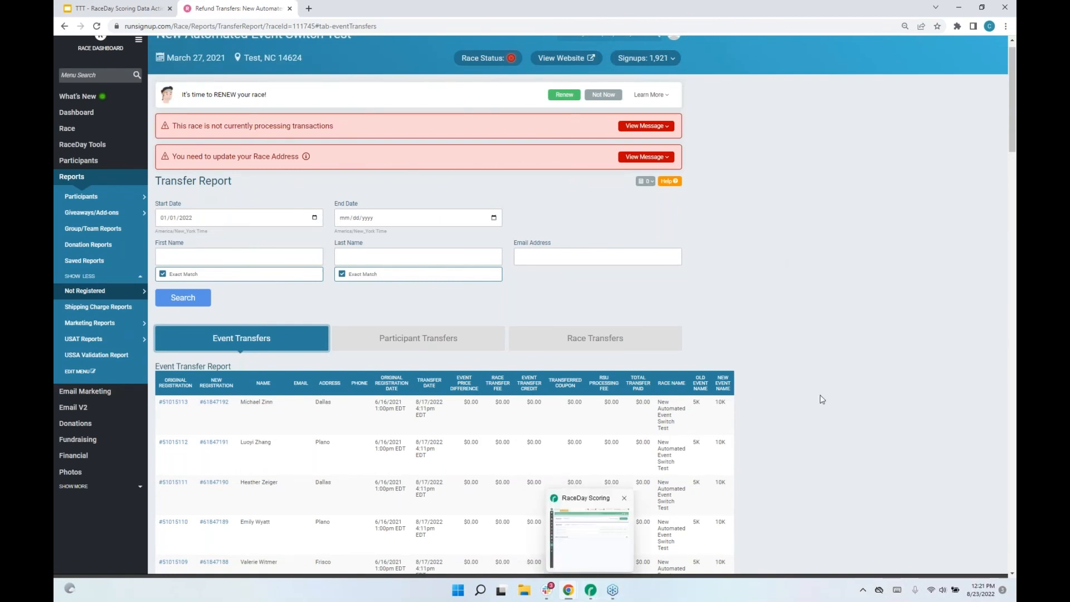
pyautogui.scroll(-2, 820, 395)
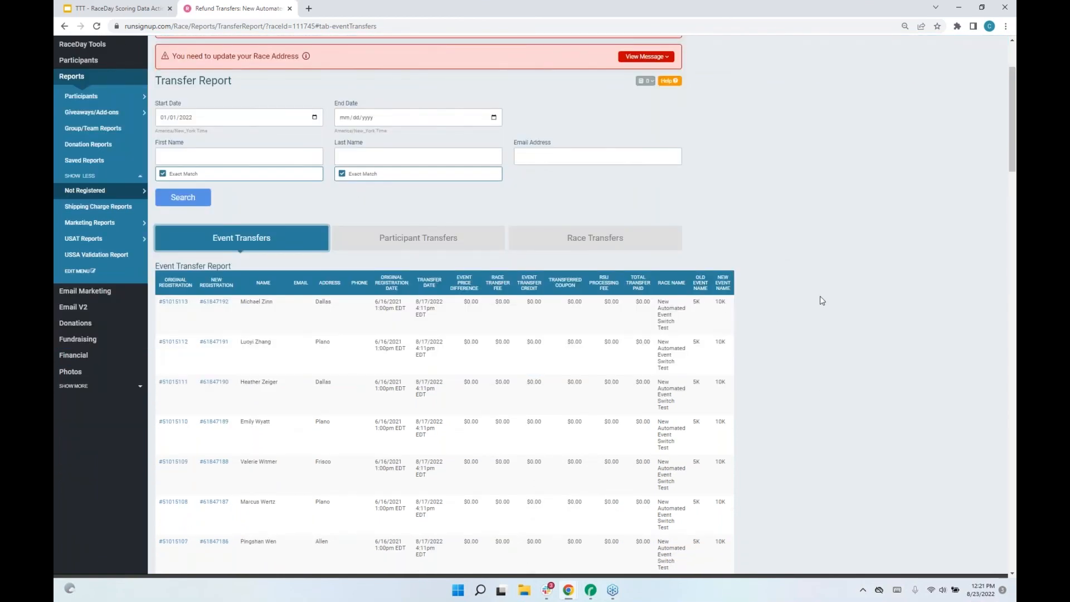
# Switch to RaceDay Scoring and review the raw read action that sets the event to 10K in the Actions list
pyautogui.click(592, 589)
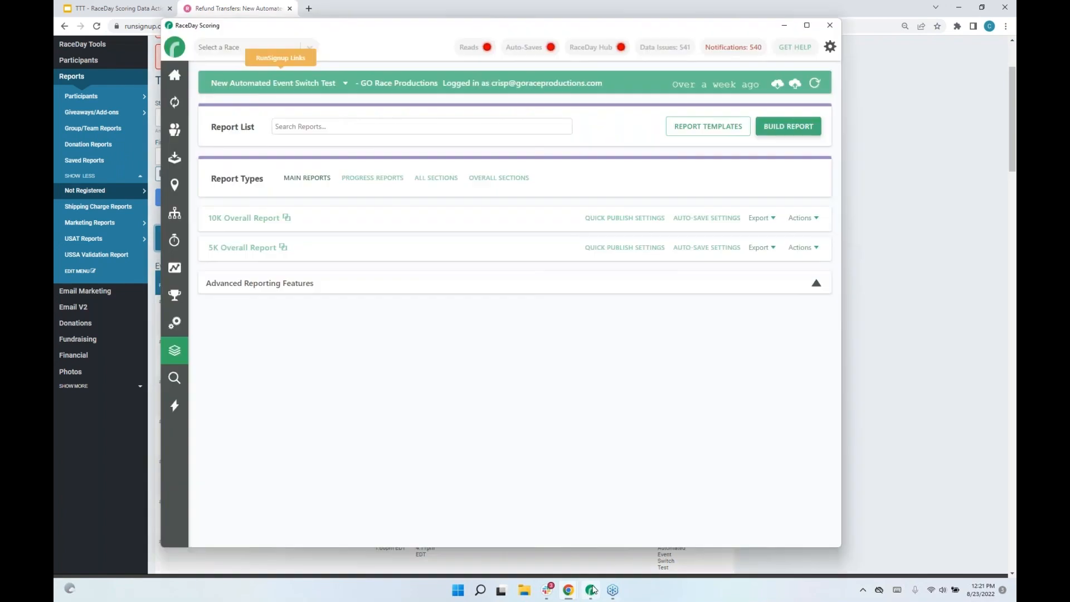
pyautogui.click(175, 405)
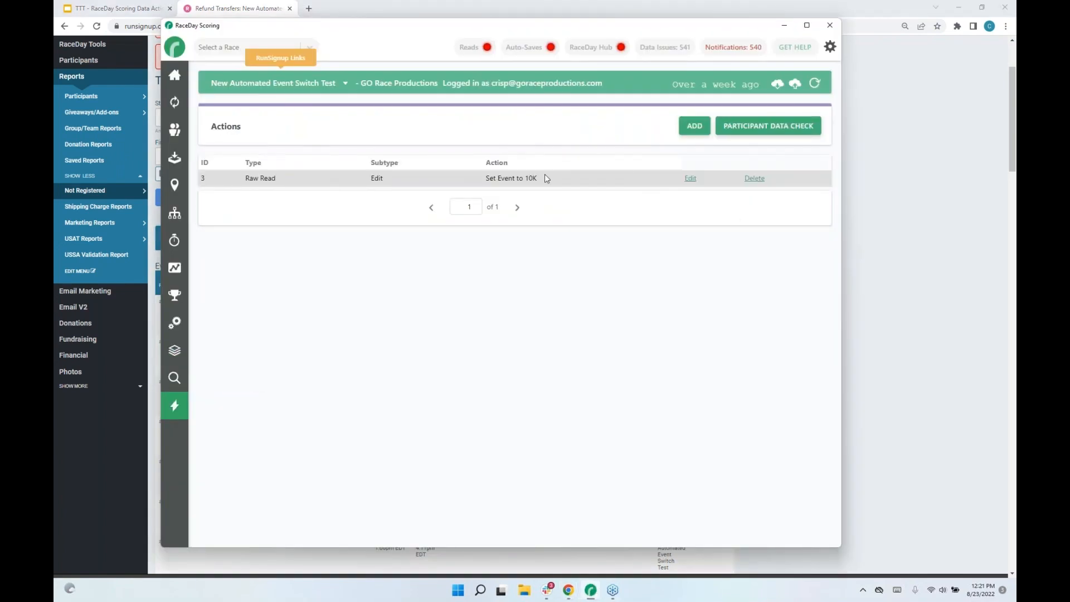
pyautogui.moveTo(483, 180); pyautogui.dragTo(530, 184)
pyautogui.click(496, 301)
# Check the race dashboard's statistics and recent reads, and switch back to the Transfer Report in the browser
pyautogui.click(179, 88)
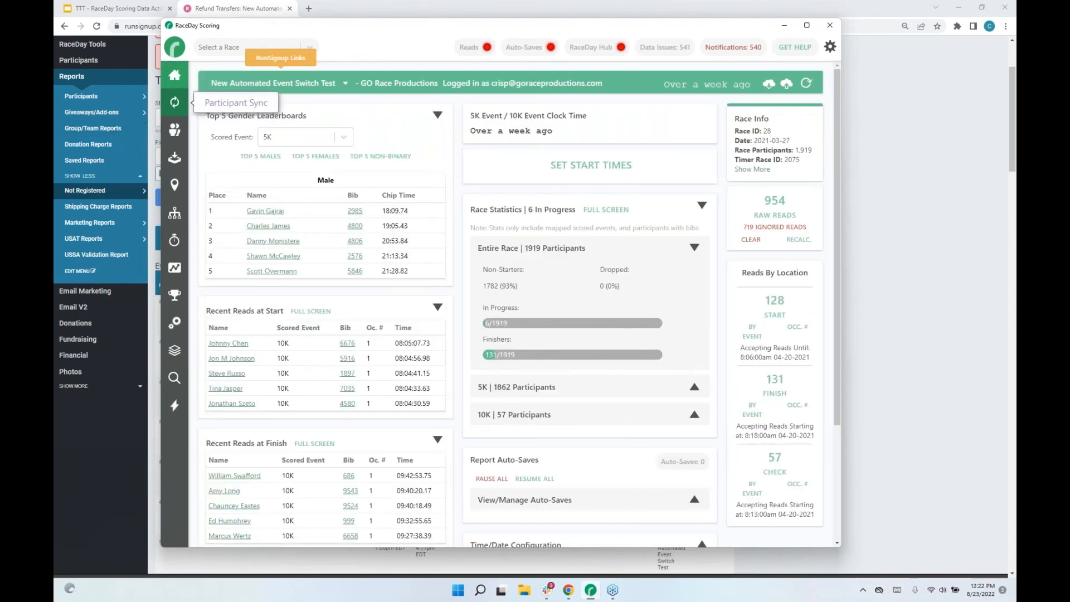
pyautogui.click(965, 446)
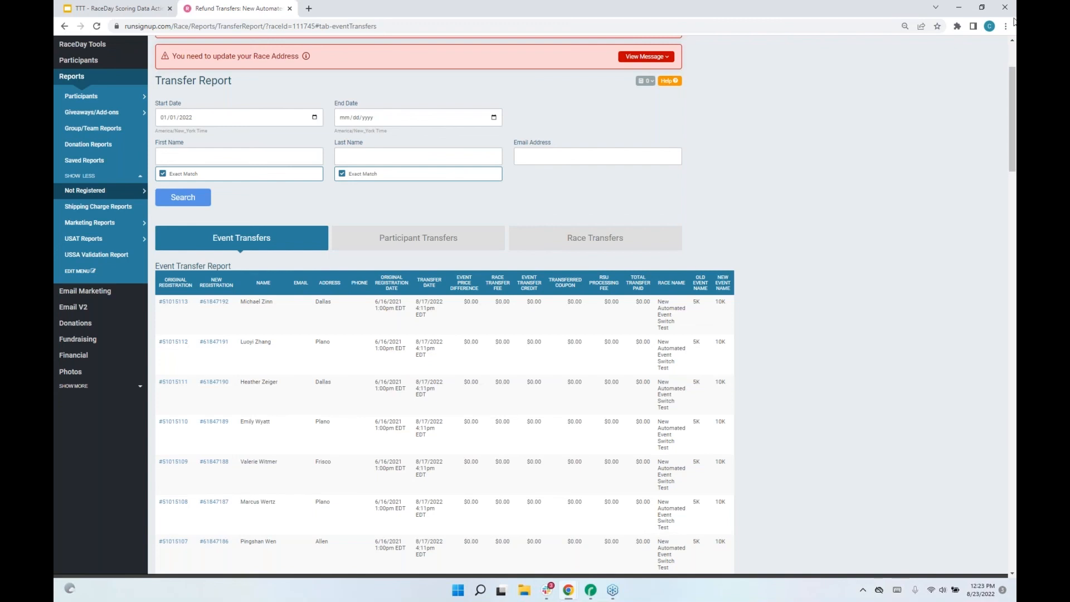
pyautogui.click(971, 27)
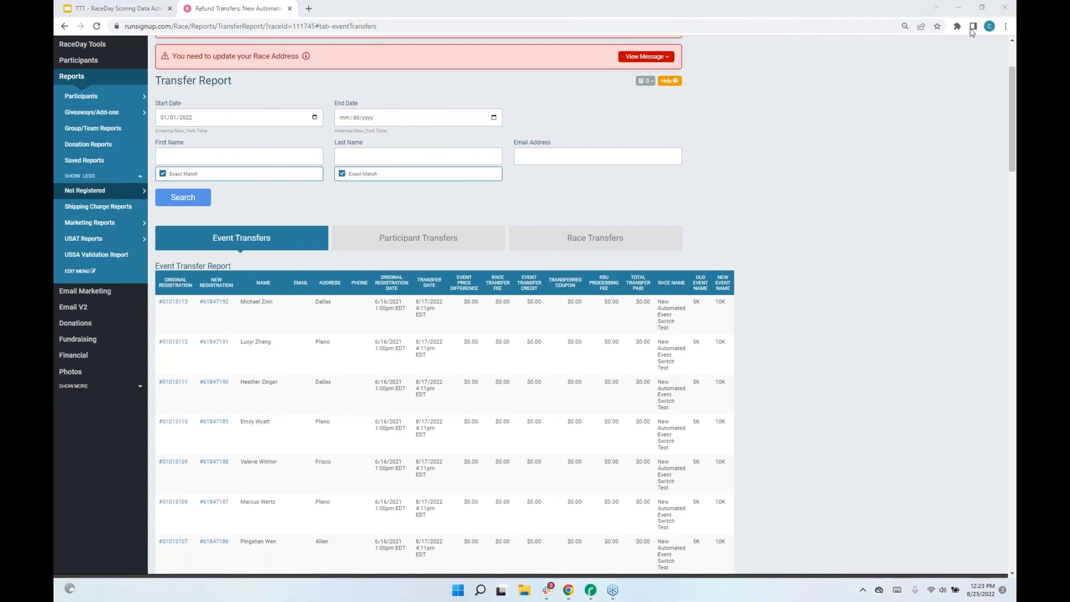